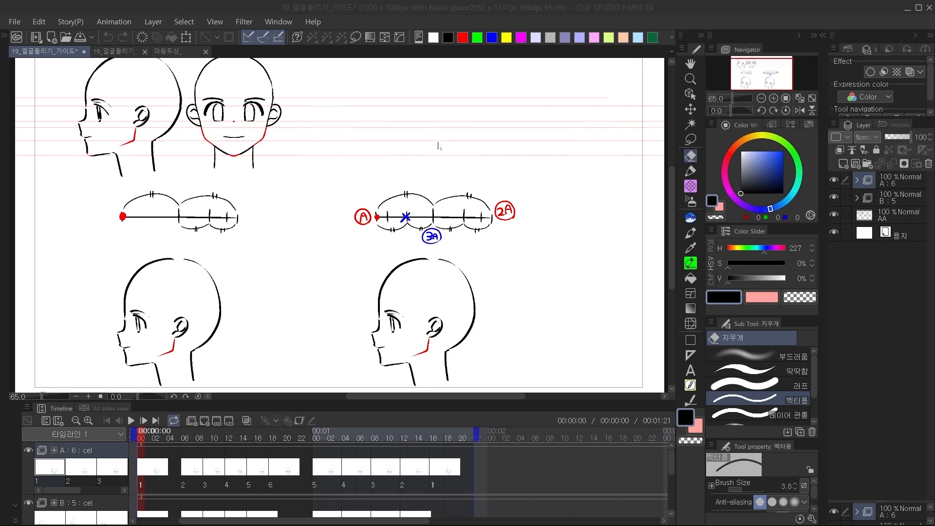
On a new layer, number the upper profile head with a blue circled 1 and the upper front head with a circled 2.
scroll(432, 146, "down", 1)
left_click_drag(767, 65, 770, 62)
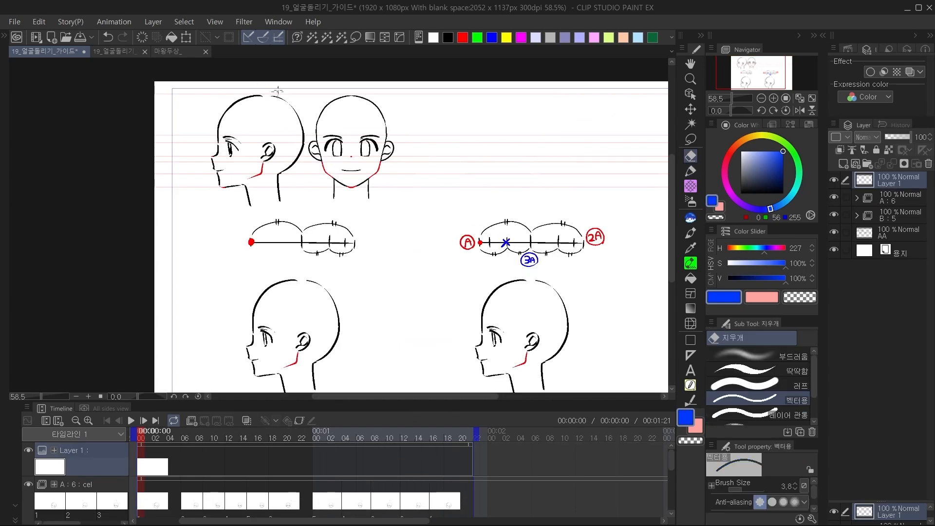
key("p")
left_click_drag(267, 82, 284, 81)
key("ctrl+z")
left_click_drag(377, 91, 392, 89)
key("ctrl+z")
left_click_drag(262, 109, 263, 119)
left_click_drag(261, 108, 263, 108)
left_click_drag(347, 111, 359, 111)
mouse_move(447, 179)
left_mouse_down()
mouse_move(384, 207)
mouse_move(463, 244)
mouse_move(499, 246)
left_mouse_up()
left_click(773, 98)
left_click(774, 98)
mouse_move(481, 157)
left_mouse_down()
mouse_move(492, 156)
mouse_move(495, 169)
mouse_move(439, 165)
left_mouse_up()
key("ctrl+z")
key("ctrl+z")
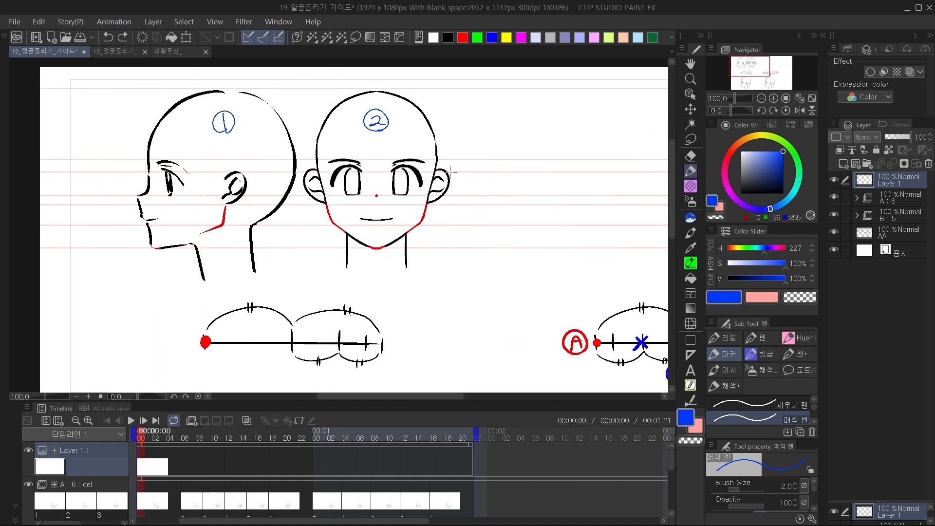
Bracket the front head's eye height, circle the nose dot and mark the ear and jaw spans in blue.
mouse_move(384, 158)
left_mouse_down()
mouse_move(391, 192)
mouse_move(371, 194)
left_mouse_up()
left_click_drag(438, 223, 457, 173)
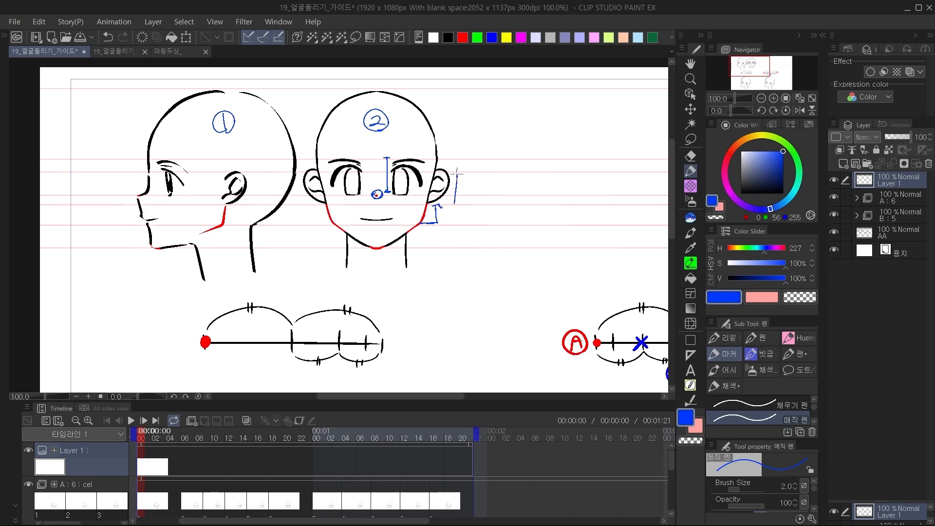
key("ctrl+z")
key("ctrl+z")
key("ctrl+z")
key("ctrl+z")
key("ctrl+z")
key("ctrl+y")
key("ctrl+y")
Mark the front head's jaw, eye and ear spans with brackets and arcs, and draw a full-height line with an outer arc.
left_click_drag(432, 206, 442, 206)
left_click_drag(437, 206, 443, 224)
left_click_drag(374, 208, 376, 210)
left_click_drag(385, 157, 388, 191)
left_click_drag(453, 171, 460, 201)
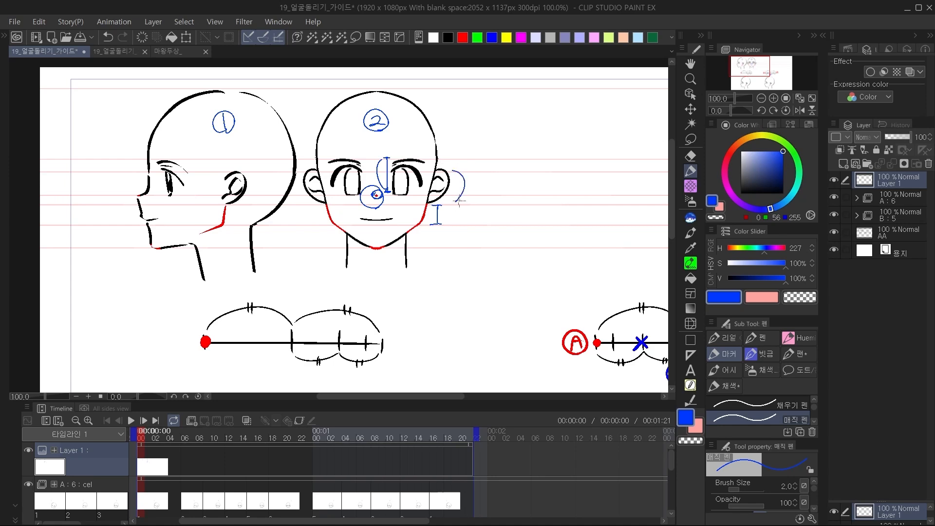
mouse_move(360, 91)
left_mouse_down()
mouse_move(319, 102)
mouse_move(317, 228)
mouse_move(355, 238)
left_mouse_up()
left_click_drag(357, 91, 359, 251)
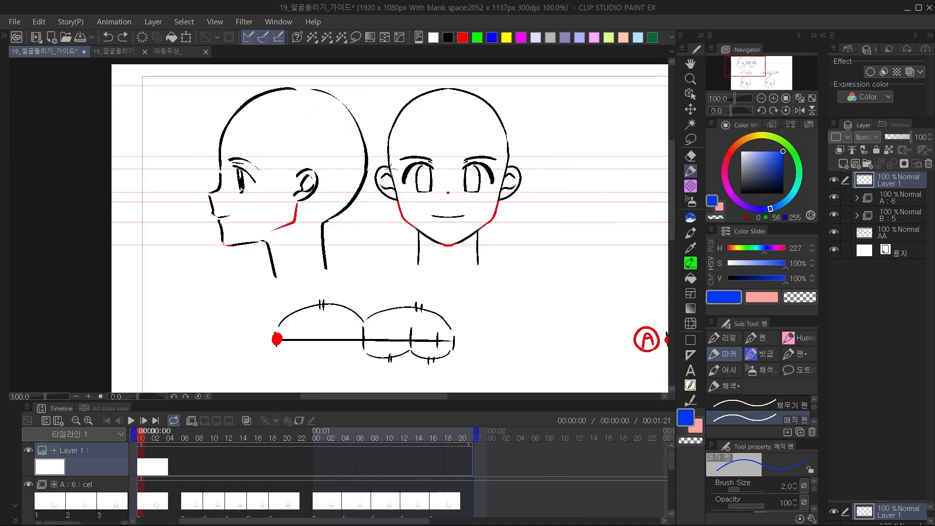
Mark the ear height on the front and profile heads with blue strokes to compare the two views.
left_click_drag(391, 168, 398, 195)
mouse_move(300, 167)
left_mouse_down()
mouse_move(307, 200)
mouse_move(298, 201)
mouse_move(328, 186)
mouse_move(304, 199)
left_mouse_up()
left_click_drag(372, 200, 342, 200)
left_click_drag(293, 168, 374, 171)
mouse_move(274, 200)
left_mouse_down()
mouse_move(375, 196)
mouse_move(412, 161)
mouse_move(415, 193)
left_mouse_up()
key("ctrl+z")
left_click_drag(407, 161, 415, 161)
mouse_move(411, 156)
left_mouse_down()
mouse_move(412, 191)
mouse_move(416, 184)
left_mouse_up()
Sketch blue marks for the facial feature levels across the profile and front heads, and clear the marks.
mouse_move(232, 168)
left_mouse_down()
mouse_move(232, 158)
mouse_move(239, 186)
left_mouse_up()
left_click_drag(455, 201, 409, 198)
mouse_move(137, 186)
left_mouse_down()
mouse_move(128, 198)
mouse_move(139, 188)
left_mouse_up()
mouse_move(380, 184)
left_mouse_down()
mouse_move(366, 195)
mouse_move(381, 184)
left_mouse_up()
left_click_drag(466, 202, 478, 219)
mouse_move(502, 97)
left_mouse_down()
mouse_move(500, 260)
mouse_move(360, 271)
mouse_move(308, 247)
left_mouse_up()
mouse_move(302, 212)
left_mouse_down()
mouse_move(473, 93)
mouse_move(504, 99)
left_mouse_up()
mouse_move(288, 91)
left_mouse_down()
mouse_move(96, 109)
mouse_move(110, 276)
mouse_move(299, 285)
mouse_move(318, 108)
mouse_move(250, 94)
left_mouse_up()
left_click_drag(490, 206, 382, 188)
key("Delete")
Draw a vertical line with ticks at the guide-line heights beside the front head, circle the nose, and clear the annotations.
left_click_drag(410, 264, 491, 278)
left_click_drag(505, 89, 506, 250)
left_click_drag(494, 91, 535, 93)
mouse_move(494, 159)
left_mouse_down()
mouse_move(531, 158)
mouse_move(525, 176)
left_mouse_up()
left_click_drag(501, 209, 523, 211)
mouse_move(503, 228)
left_mouse_down()
mouse_move(517, 230)
mouse_move(518, 250)
left_mouse_up()
mouse_move(385, 192)
left_mouse_down()
mouse_move(378, 204)
mouse_move(386, 192)
left_mouse_up()
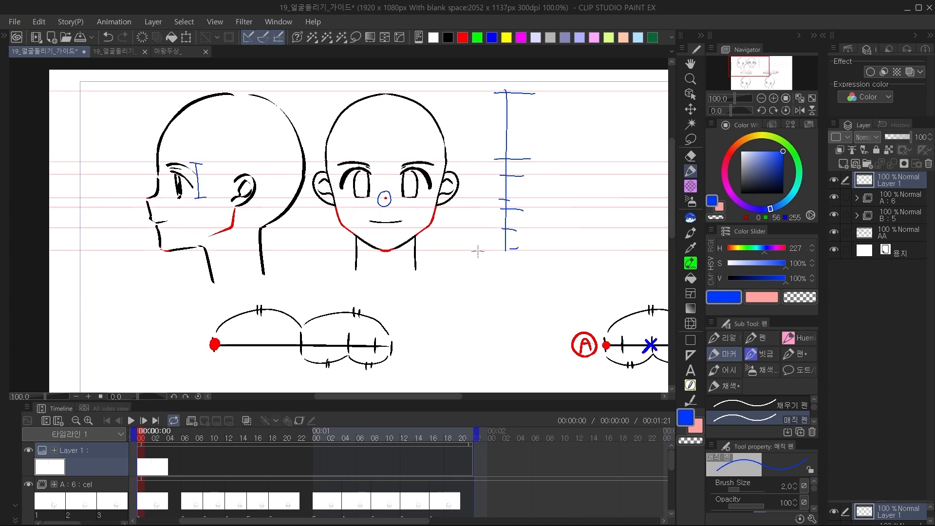
key("Delete")
Sketch a front-view eye with a wedge-shaped lash line and round iris in blue beside the front head.
left_click_drag(494, 251, 369, 224)
left_click(773, 99)
left_click_drag(399, 159, 499, 196)
mouse_move(418, 223)
left_mouse_down()
mouse_move(424, 264)
mouse_move(412, 269)
mouse_move(484, 187)
mouse_move(489, 236)
mouse_move(432, 290)
left_mouse_up()
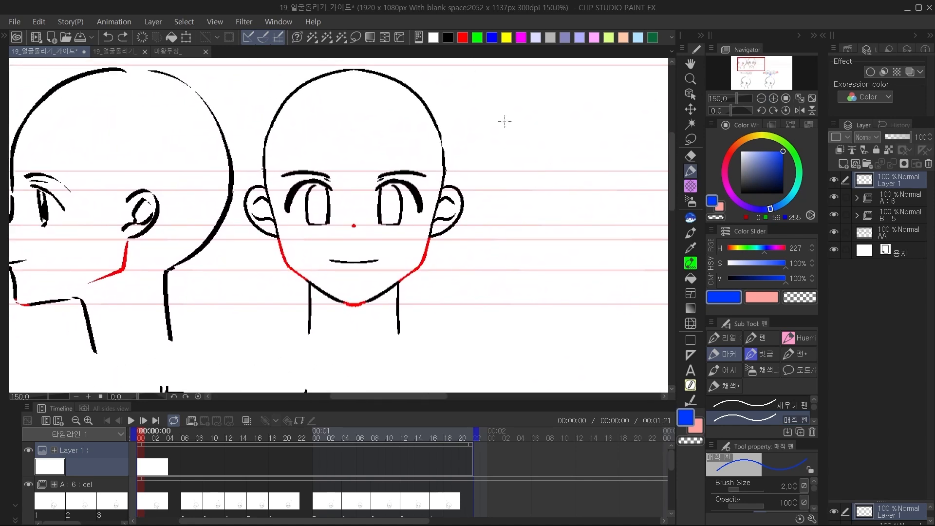
left_click_drag(505, 121, 578, 133)
key("ctrl+z")
mouse_move(612, 202)
left_mouse_down()
mouse_move(536, 187)
mouse_move(551, 221)
left_mouse_up()
key("ctrl+z")
mouse_move(612, 205)
left_mouse_down()
mouse_move(590, 194)
mouse_move(518, 192)
mouse_move(547, 222)
mouse_move(532, 204)
mouse_move(544, 196)
mouse_move(609, 205)
mouse_move(578, 222)
mouse_move(574, 196)
left_mouse_up()
mouse_move(566, 224)
left_mouse_down()
mouse_move(601, 222)
mouse_move(443, 198)
mouse_move(465, 215)
left_mouse_up()
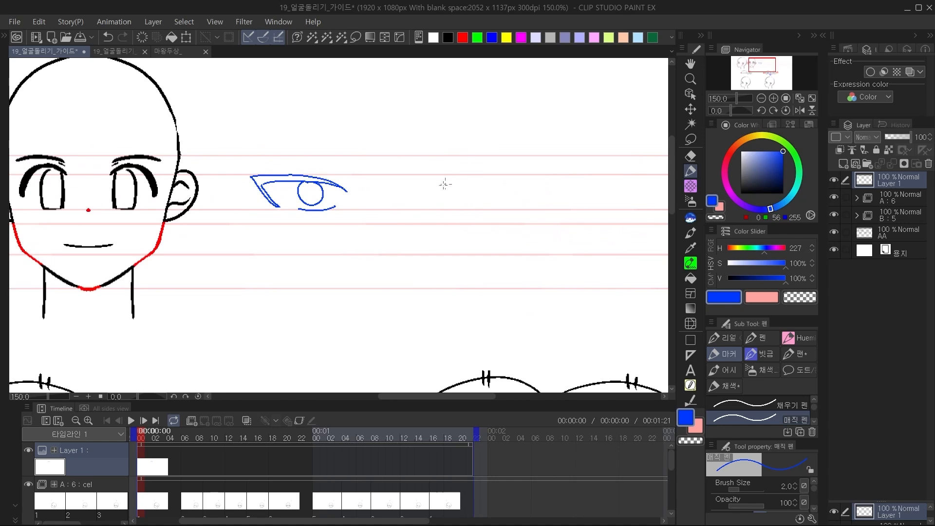
Sketch a matching side-view eye with a shorter lash line and narrow iris beside the front-view eye.
left_click_drag(417, 174, 452, 191)
key("ctrl+z")
left_click_drag(341, 188, 350, 192)
left_click_drag(448, 188, 400, 174)
key("ctrl+z")
left_click_drag(454, 190, 397, 174)
left_click_drag(396, 175, 415, 210)
key("ctrl+z")
mouse_move(396, 174)
left_mouse_down()
mouse_move(429, 209)
mouse_move(414, 191)
mouse_move(418, 180)
mouse_move(455, 186)
left_mouse_up()
key("ctrl+z")
mouse_move(373, 176)
left_mouse_down()
mouse_move(370, 210)
mouse_move(374, 176)
left_mouse_up()
key("ctrl+z")
left_click_drag(442, 185, 448, 210)
left_click_drag(490, 231, 536, 227)
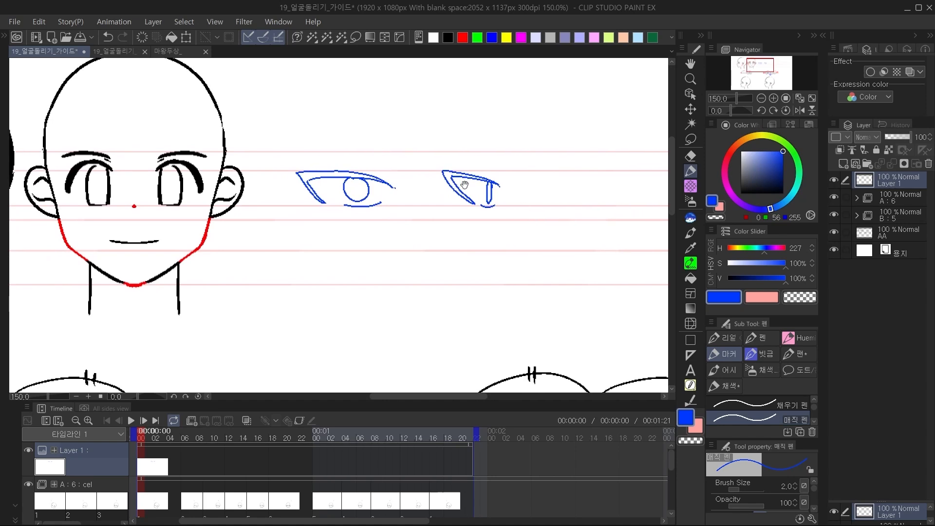
Add eyelid crease lines above both sketched eyes and draw a vertical divider between them.
left_click_drag(328, 165, 388, 175)
left_click_drag(466, 168, 492, 174)
left_click_drag(419, 125, 418, 251)
Label the two eye sketches 정면 and 측면 underneath and circle each label.
left_click_drag(356, 230, 385, 242)
mouse_move(457, 228)
left_mouse_down()
mouse_move(490, 237)
mouse_move(447, 247)
mouse_move(494, 229)
left_mouse_up()
left_click_drag(400, 254, 352, 253)
left_click_drag(352, 250, 487, 268)
left_click_drag(431, 256, 415, 266)
Circle the front head's eye, link it to a star, and enclose the labelled eye sketches in a rounded frame.
mouse_move(316, 245)
left_mouse_down()
mouse_move(343, 198)
mouse_move(309, 248)
left_mouse_up()
key("ctrl+z")
mouse_move(313, 247)
left_mouse_down()
mouse_move(344, 200)
mouse_move(312, 246)
left_mouse_up()
mouse_move(333, 185)
left_mouse_down()
mouse_move(407, 147)
mouse_move(394, 156)
left_mouse_up()
left_click_drag(527, 222, 425, 216)
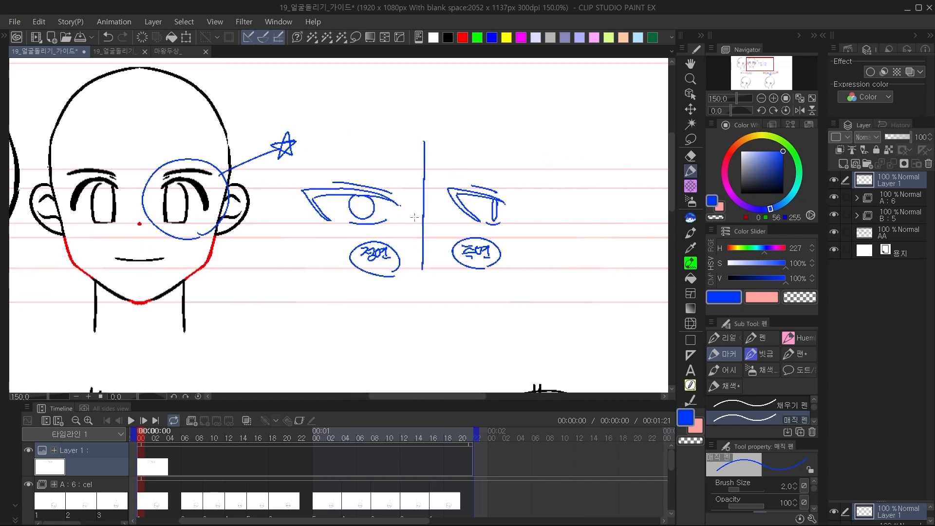
left_click_drag(311, 289, 335, 309)
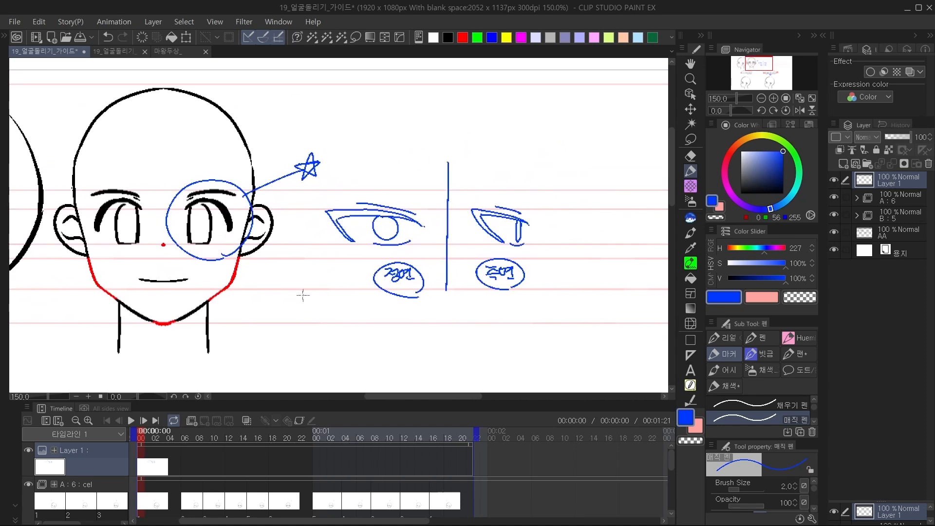
left_click_drag(317, 293, 432, 197)
mouse_move(522, 286)
left_mouse_down()
mouse_move(257, 156)
mouse_move(522, 217)
mouse_move(522, 288)
mouse_move(431, 245)
mouse_move(404, 252)
left_mouse_up()
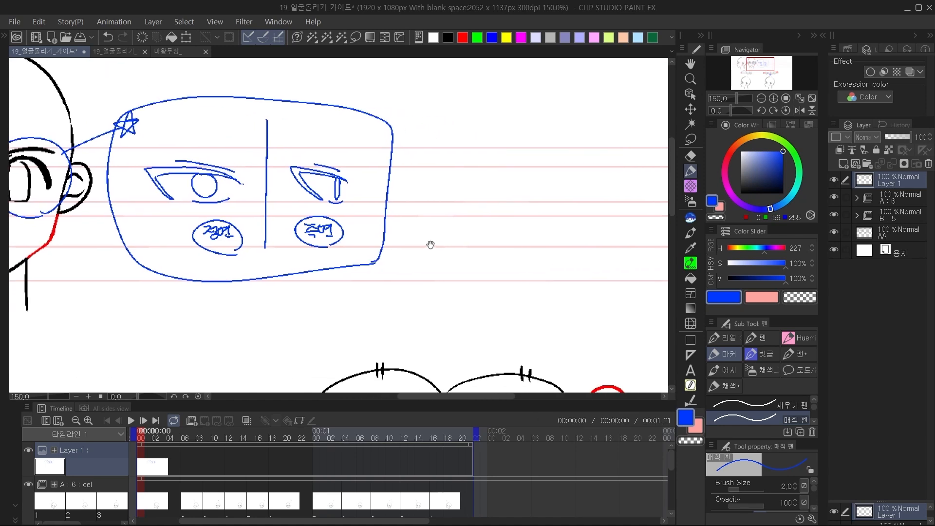
Sketch a rounder front-view anime eye with an oval iris and highlight beyond the framed eye studies.
mouse_move(454, 206)
left_mouse_down()
mouse_move(489, 184)
mouse_move(461, 210)
mouse_move(483, 182)
mouse_move(492, 188)
mouse_move(466, 187)
mouse_move(466, 211)
mouse_move(486, 184)
left_mouse_up()
key("ctrl+z")
key("ctrl+z")
key("ctrl+z")
key("ctrl+z")
key("ctrl+z")
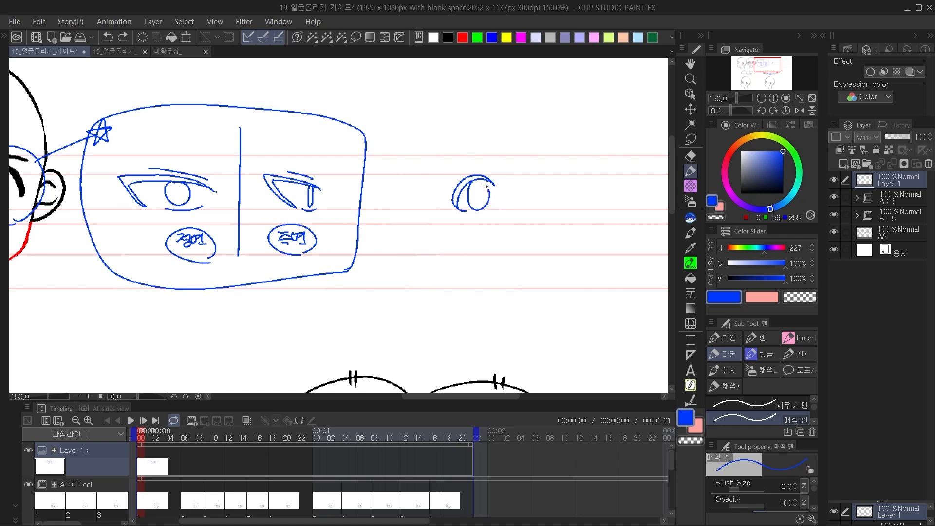
scroll(555, 203, "right", 3)
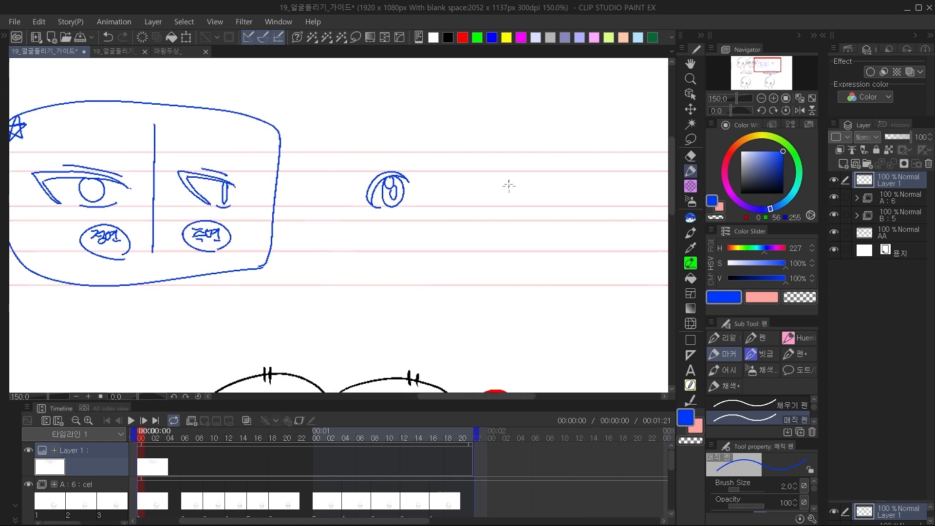
Sketch a narrow side-view version of the round anime eye beside it, with a thin pupil.
mouse_move(419, 181)
left_mouse_down()
mouse_move(484, 180)
mouse_move(462, 203)
left_mouse_up()
key("ctrl+z")
key("ctrl+z")
key("ctrl+z")
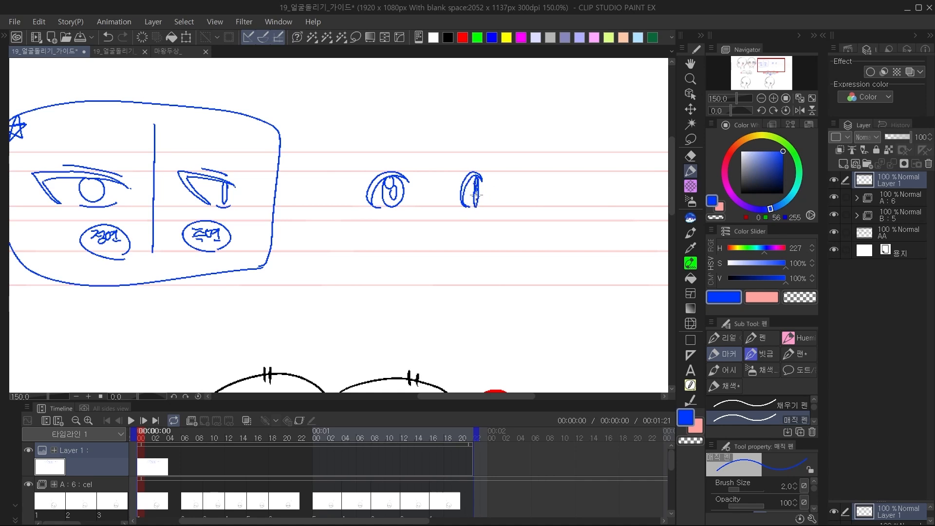
left_click_drag(469, 192, 476, 186)
Fill in the pupils of the round front-view eye and the framed 정면 and 측면 eyes.
left_click_drag(498, 226, 554, 210)
left_click_drag(430, 213, 449, 230)
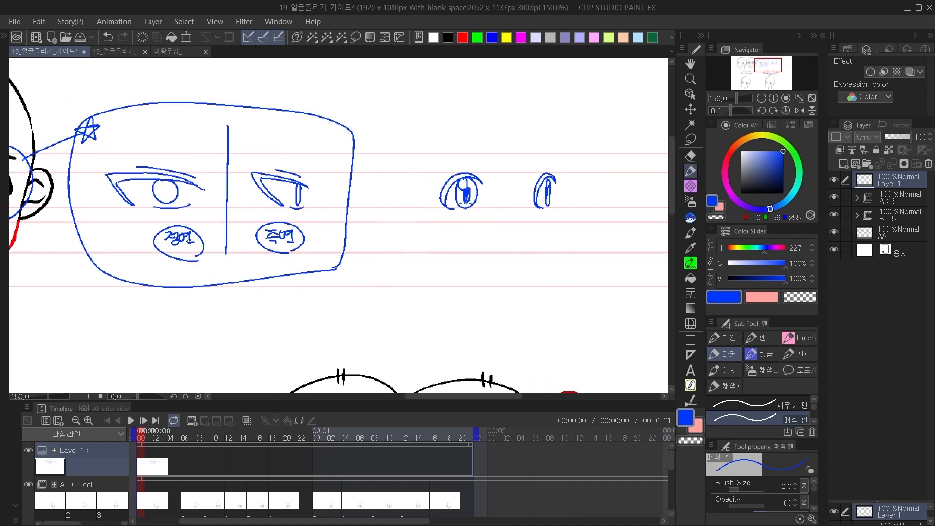
left_click_drag(549, 228, 525, 231)
left_click_drag(234, 218, 421, 230)
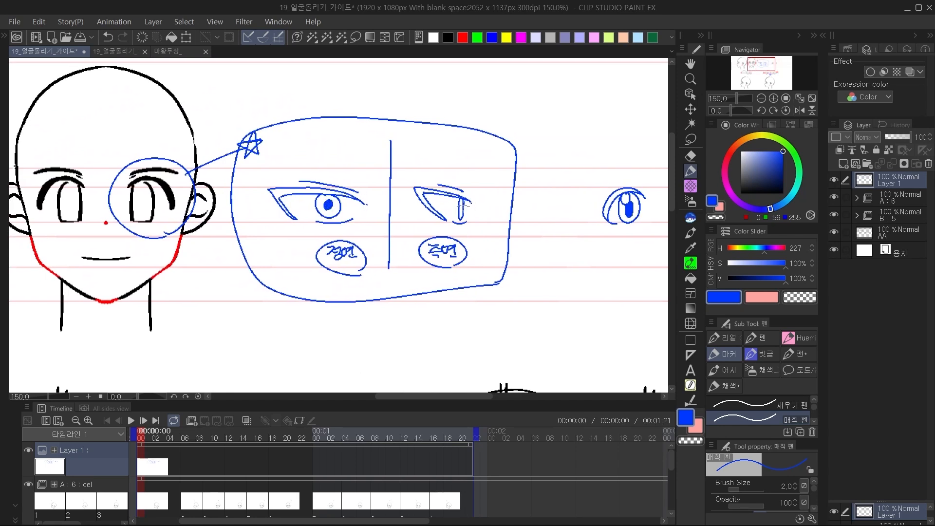
key("ctrl+z")
left_click_drag(461, 211, 461, 213)
mouse_move(553, 220)
left_mouse_down()
mouse_move(432, 238)
mouse_move(391, 257)
left_mouse_up()
left_click_drag(379, 139, 508, 141)
mouse_move(445, 139)
left_mouse_down()
mouse_move(453, 198)
mouse_move(429, 136)
mouse_move(458, 201)
mouse_move(492, 122)
left_mouse_up()
key("ctrl+z")
key("ctrl+z")
key("ctrl+z")
mouse_move(402, 117)
left_mouse_down()
mouse_move(432, 95)
mouse_move(407, 113)
left_mouse_up()
mouse_move(469, 108)
left_mouse_down()
mouse_move(448, 142)
mouse_move(494, 133)
mouse_move(464, 113)
mouse_move(500, 139)
mouse_move(474, 107)
left_mouse_up()
key("ctrl+z")
key("ctrl+z")
key("ctrl+z")
Draw a large eyeball circle above the round eye with an inner iris circle and a filled pupil.
mouse_move(413, 103)
left_mouse_down()
mouse_move(403, 182)
mouse_move(443, 99)
mouse_move(414, 103)
left_mouse_up()
mouse_move(472, 108)
left_mouse_down()
mouse_move(430, 144)
mouse_move(486, 167)
left_mouse_up()
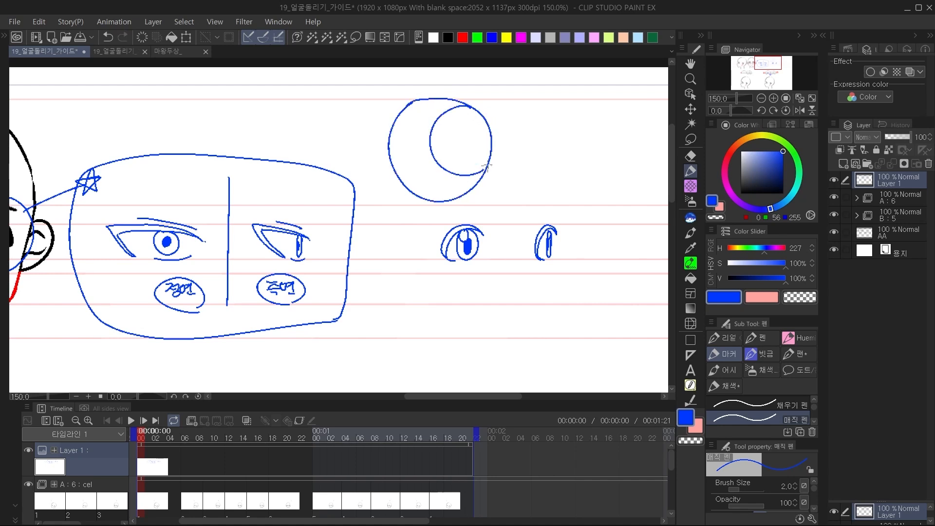
mouse_move(457, 133)
left_mouse_down()
mouse_move(467, 132)
mouse_move(465, 145)
left_mouse_up()
left_click_drag(557, 151, 528, 158)
Draw a side-view section of the iris area beside the eyeball and mark both drawings with leader lines and stars.
left_click_drag(538, 116, 544, 206)
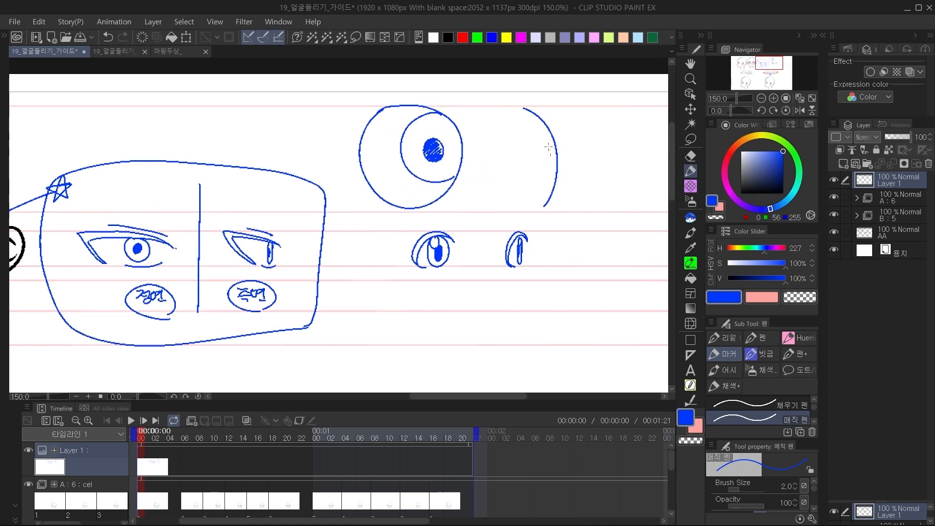
mouse_move(529, 114)
left_mouse_down()
mouse_move(532, 180)
mouse_move(543, 208)
left_mouse_up()
left_click_drag(544, 129, 568, 118)
left_click_drag(450, 128, 498, 119)
left_click_drag(584, 117, 586, 119)
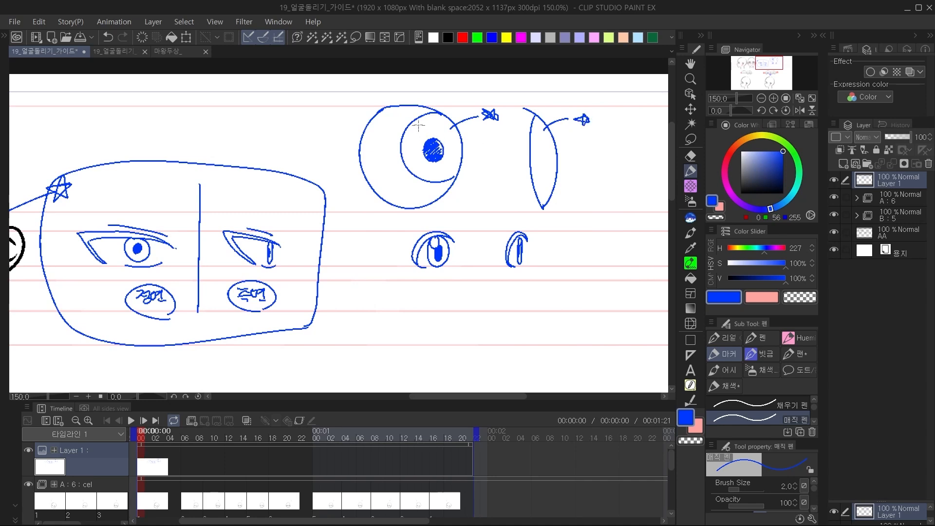
Add an inner ring and radiating lines to the eyeball's iris, and fill a narrow pupil in the side section.
mouse_move(438, 139)
left_mouse_down()
mouse_move(457, 129)
mouse_move(442, 146)
mouse_move(455, 182)
mouse_move(422, 180)
mouse_move(422, 137)
left_mouse_up()
key("ctrl+z")
key("ctrl+z")
key("ctrl+z")
left_click_drag(430, 114, 454, 180)
left_click_drag(531, 147, 536, 181)
key("ctrl+z")
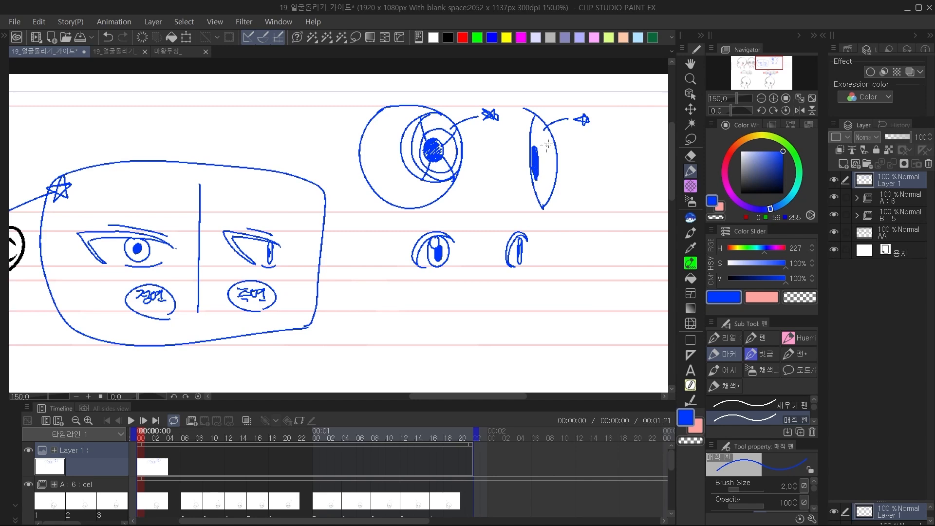
Draw the matching inner curve and radiating lines inside the side-view iris section.
left_click_drag(542, 124, 534, 145)
key("ctrl+z")
mouse_move(539, 159)
left_mouse_down()
mouse_move(559, 155)
mouse_move(551, 205)
left_mouse_up()
key("ctrl+z")
mouse_move(534, 127)
left_mouse_down()
mouse_move(540, 181)
mouse_move(554, 132)
mouse_move(524, 189)
left_mouse_up()
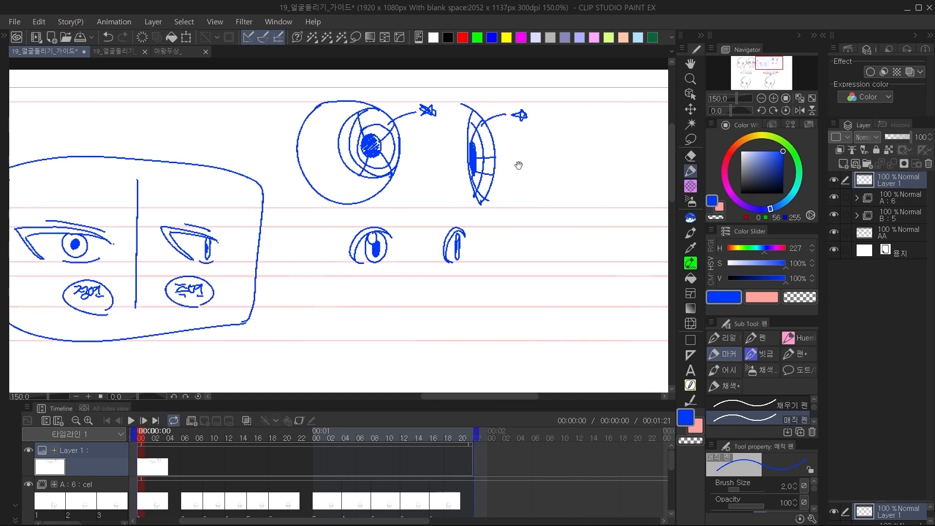
Outline an outer curved layer around the side-view section and draw an arrow pointing towards it.
mouse_move(486, 105)
left_mouse_down()
mouse_move(491, 212)
mouse_move(511, 173)
mouse_move(502, 201)
left_mouse_up()
left_click_drag(551, 152, 531, 154)
left_click_drag(540, 147, 540, 164)
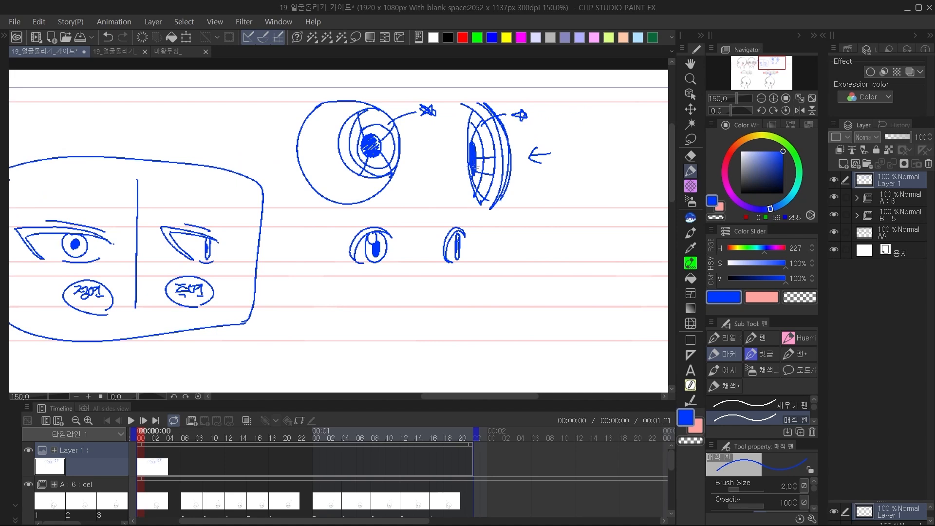
Sketch an enlarged narrow oval iris with a highlight and filled pupil beside the side-view anime eye.
left_click_drag(518, 239, 530, 205)
left_click(493, 225, "ctrl")
mouse_move(414, 163)
left_mouse_down()
mouse_move(445, 158)
mouse_move(408, 165)
mouse_move(450, 210)
mouse_move(420, 160)
mouse_move(431, 161)
left_mouse_up()
key("ctrl+z")
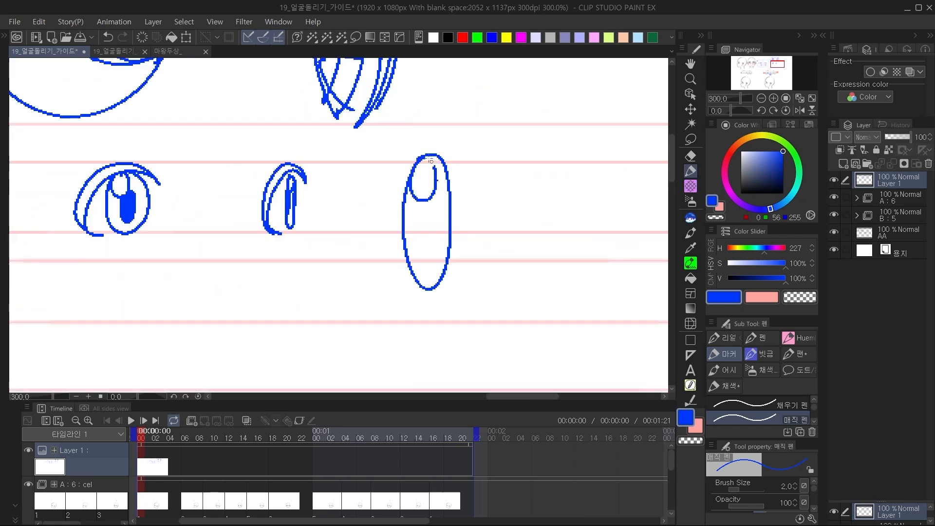
mouse_move(419, 201)
left_mouse_down()
mouse_move(427, 204)
mouse_move(414, 254)
mouse_move(423, 252)
left_mouse_up()
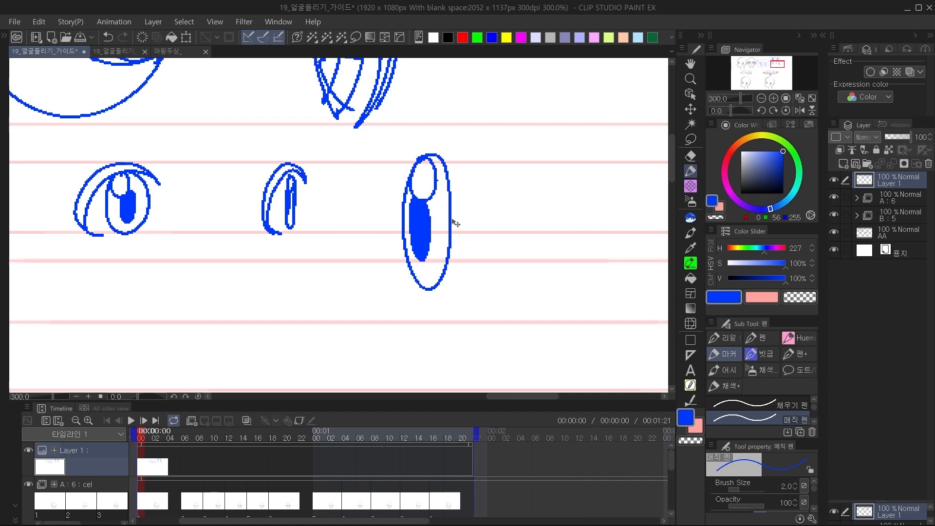
Redraw the filled pupil in the enlarged narrow iris as a rounded vertical shape directly beneath the highlight.
key("ctrl+z")
key("ctrl+z")
key("ctrl+z")
key("ctrl+z")
key("ctrl+z")
left_click_drag(445, 189, 434, 256)
key("ctrl+z")
mouse_move(446, 185)
left_mouse_down()
mouse_move(435, 224)
mouse_move(495, 224)
mouse_move(472, 227)
left_mouse_up()
key("ctrl+z")
key("ctrl+z")
key("ctrl+z")
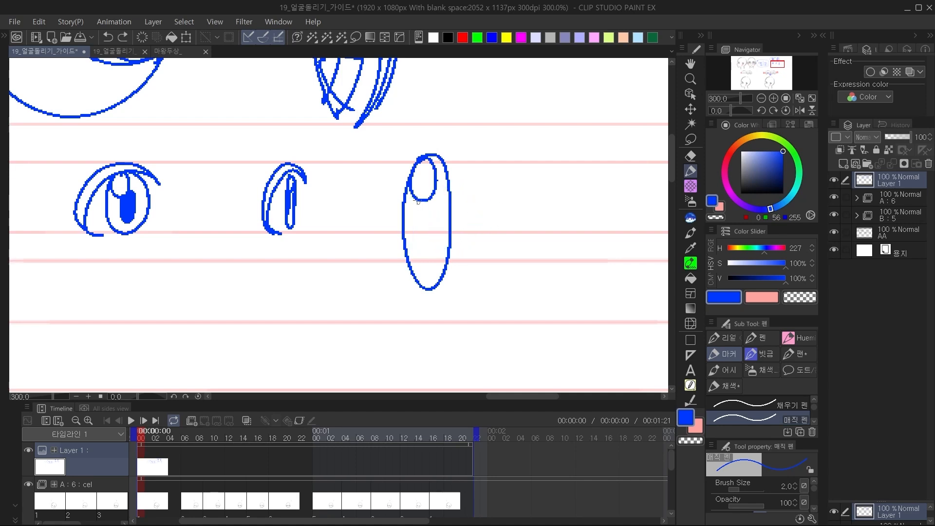
left_click_drag(418, 204, 419, 205)
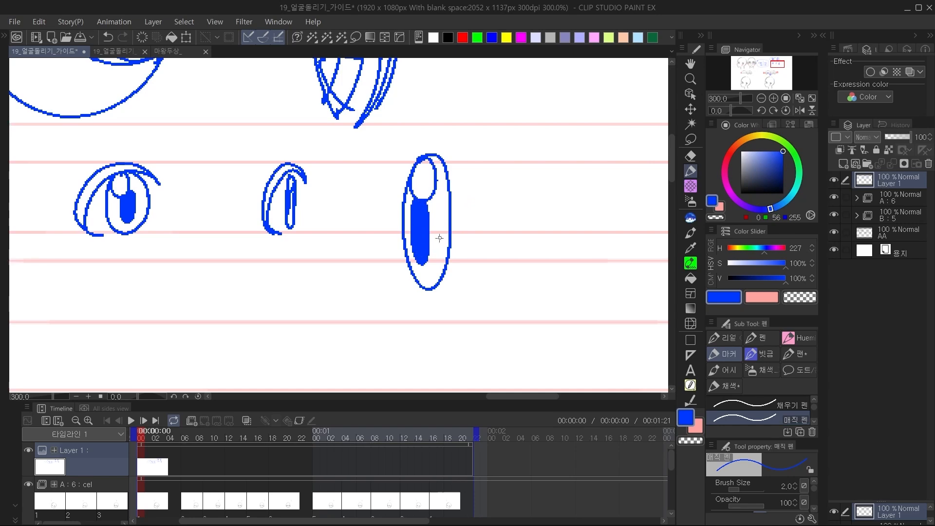
left_click_drag(460, 212, 461, 213)
mouse_move(467, 203)
left_mouse_down()
mouse_move(460, 225)
mouse_move(437, 223)
left_mouse_up()
Delete Layer 1 holding the blue eye annotations.
left_click(762, 99)
left_click(762, 99)
left_click(762, 98)
mouse_move(312, 223)
left_mouse_down()
mouse_move(501, 182)
mouse_move(563, 184)
left_mouse_up()
mouse_move(409, 261)
left_mouse_down()
mouse_move(531, 237)
mouse_move(537, 245)
left_mouse_up()
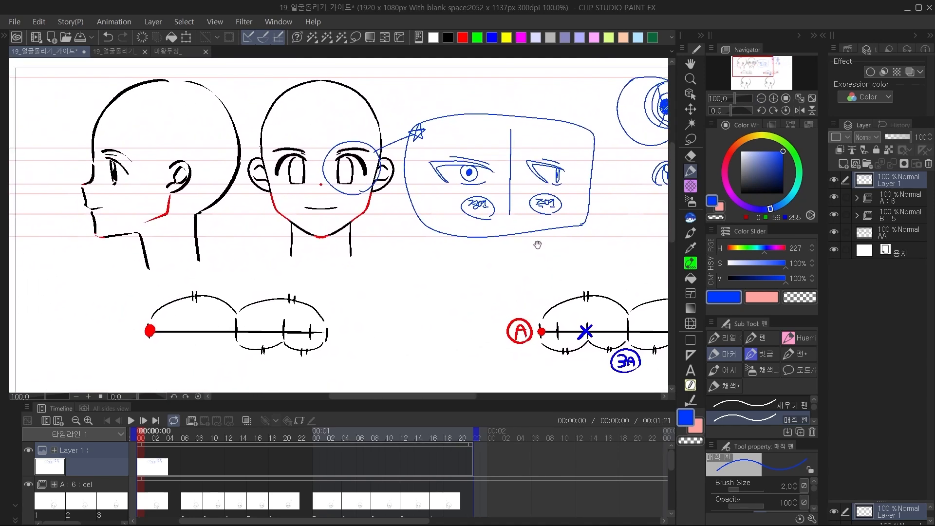
left_click(929, 163)
Compare the lower head's front view at frame 19 with its turned view at frame 8 of the animation.
left_click_drag(550, 356, 539, 257)
mouse_move(486, 367)
left_mouse_down()
mouse_move(518, 234)
mouse_move(550, 211)
left_mouse_up()
mouse_move(455, 272)
left_mouse_down()
mouse_move(495, 297)
mouse_move(471, 293)
left_mouse_up()
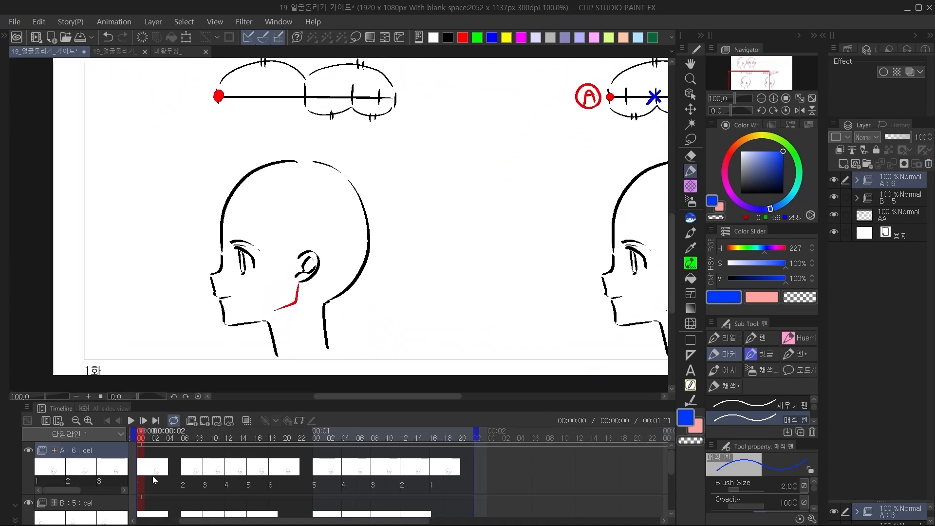
left_click(282, 482)
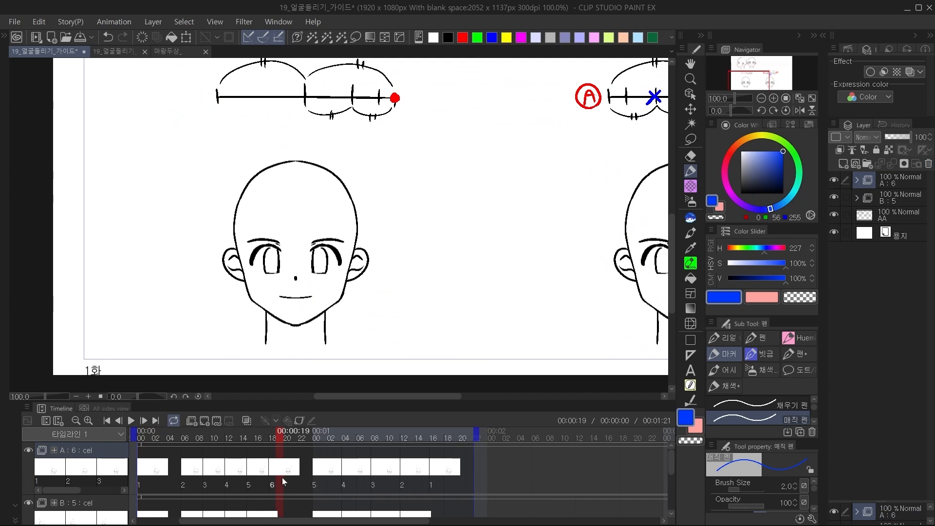
mouse_move(328, 361)
left_mouse_down()
mouse_move(353, 349)
mouse_move(322, 353)
left_mouse_up()
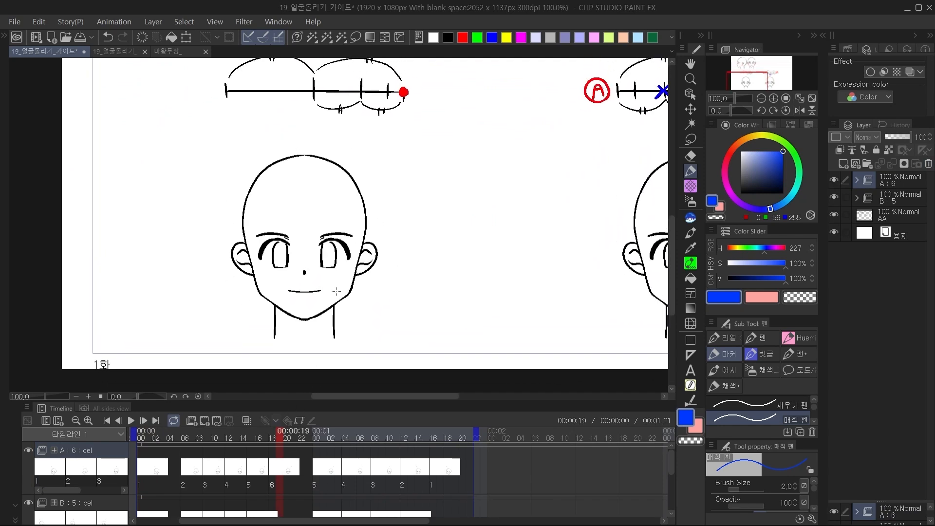
left_click_drag(242, 441, 200, 453)
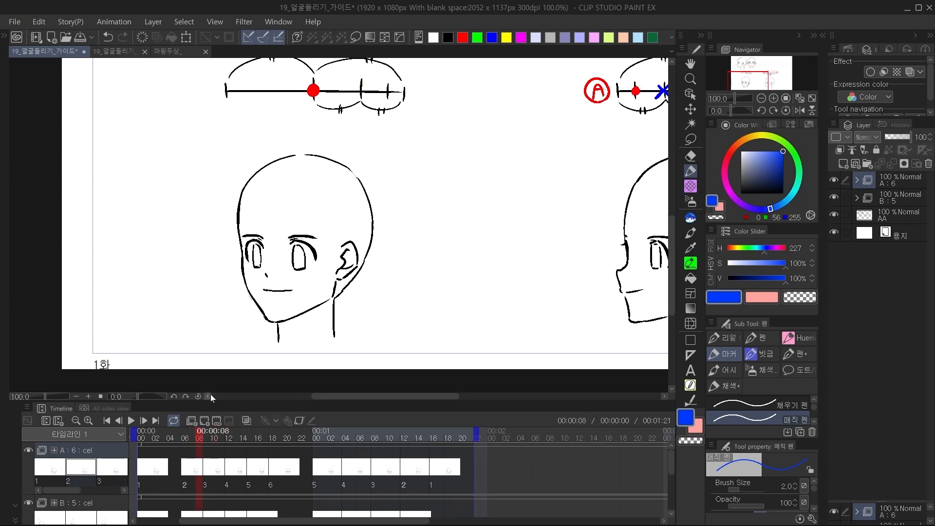
Label the spacing chart's ends with circled 1 and 2 and mark the midpoint between them.
left_click_drag(313, 106, 315, 139)
key("ctrl+z")
left_click_drag(223, 105, 232, 103)
left_click_drag(398, 114, 408, 120)
mouse_move(403, 106)
left_mouse_down()
mouse_move(415, 122)
mouse_move(396, 110)
left_mouse_up()
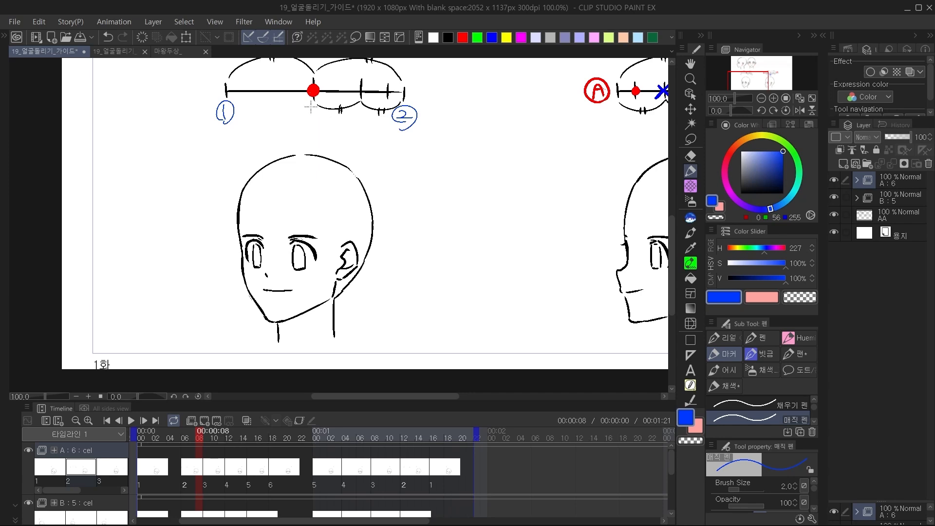
left_click_drag(313, 107, 325, 133)
On frame 9, circle the positions below the chart's middle and end ticks and point a starred arrow down from the red dot.
left_click_drag(202, 442, 206, 444)
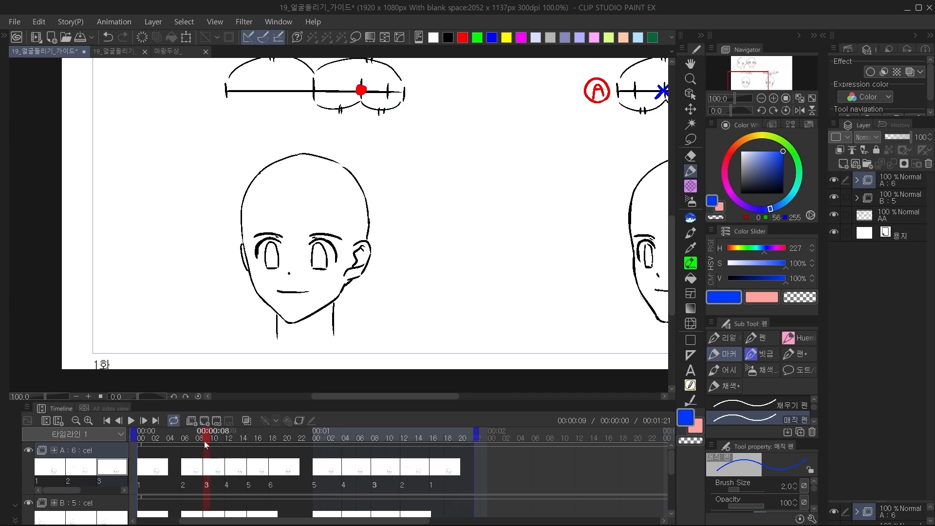
left_click_drag(312, 110, 315, 110)
left_click_drag(404, 109, 406, 108)
mouse_move(361, 143)
left_mouse_down()
mouse_move(359, 161)
mouse_move(368, 158)
left_mouse_up()
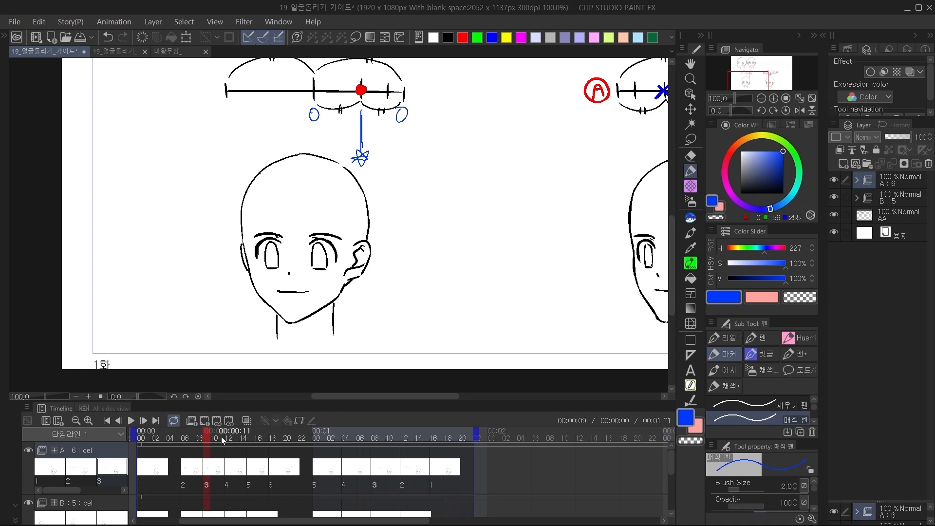
On frame 13, mark the ticks either side of the red dot and draw a starred arrow down from it.
left_click_drag(223, 440, 236, 438)
left_click_drag(388, 103, 386, 146)
left_click_drag(383, 148, 388, 145)
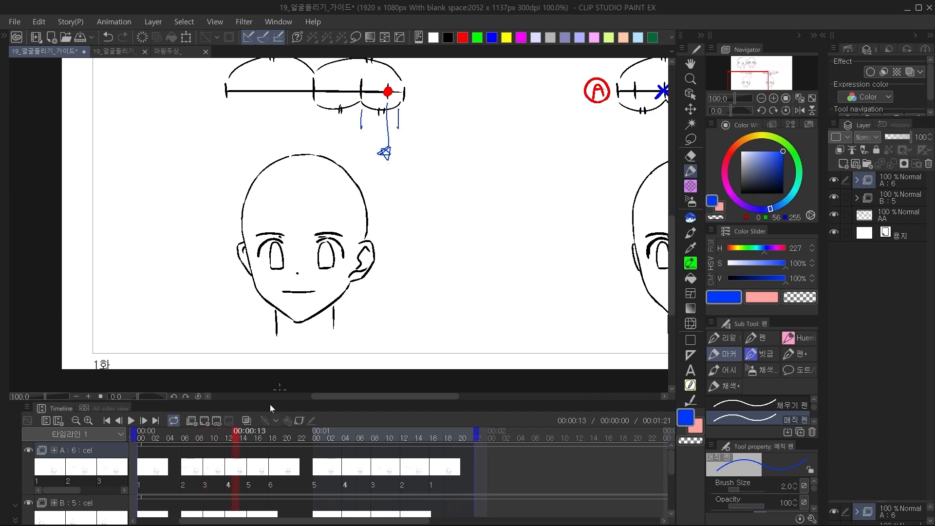
Scrub back through the head-turn frames to review the in-between drawings.
left_click_drag(252, 440, 199, 461)
left_click_drag(448, 319, 335, 367)
left_click_drag(219, 440, 193, 442)
Switch to the document 19_얼굴돌리기_가이드_2 and toggle the lower layers' visibility to identify which head each one holds.
left_click(115, 51)
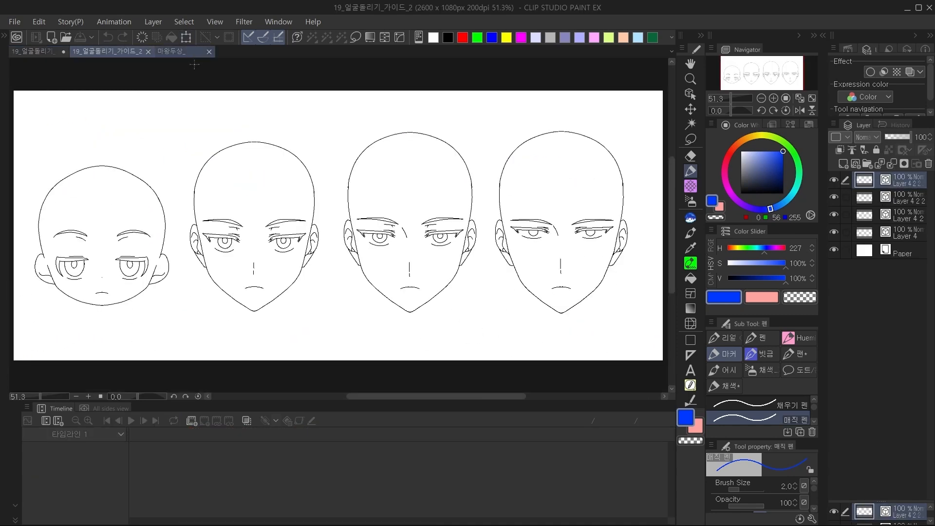
left_click_drag(341, 330, 293, 333)
left_click_drag(431, 312, 476, 307)
left_click(837, 233)
left_click(839, 234)
left_click(838, 235)
left_click(834, 232)
left_click(832, 230)
left_click(834, 217)
left_click(834, 216)
left_click(835, 215)
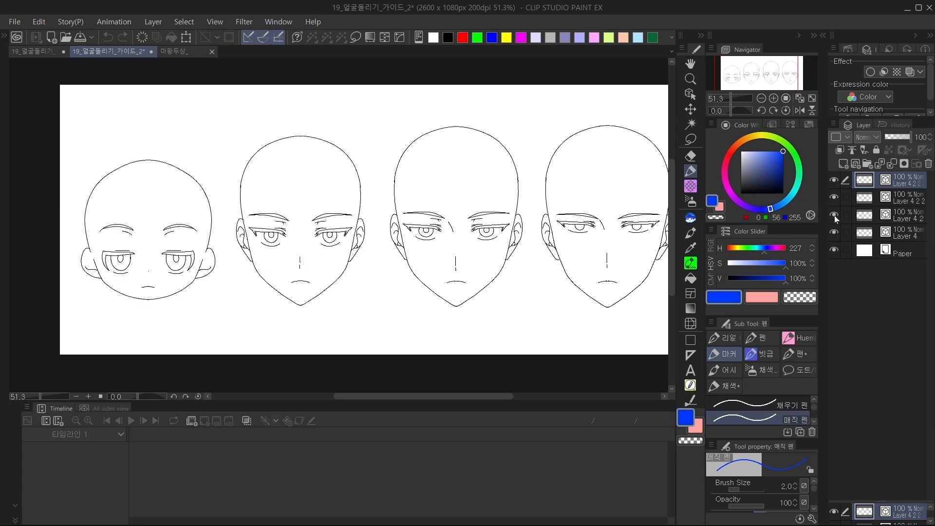
Hide the three layers above Layer 4 and move the remaining round-faced head towards the middle of the canvas.
left_click(836, 232)
left_click(834, 230)
left_click(835, 231)
left_click(886, 229)
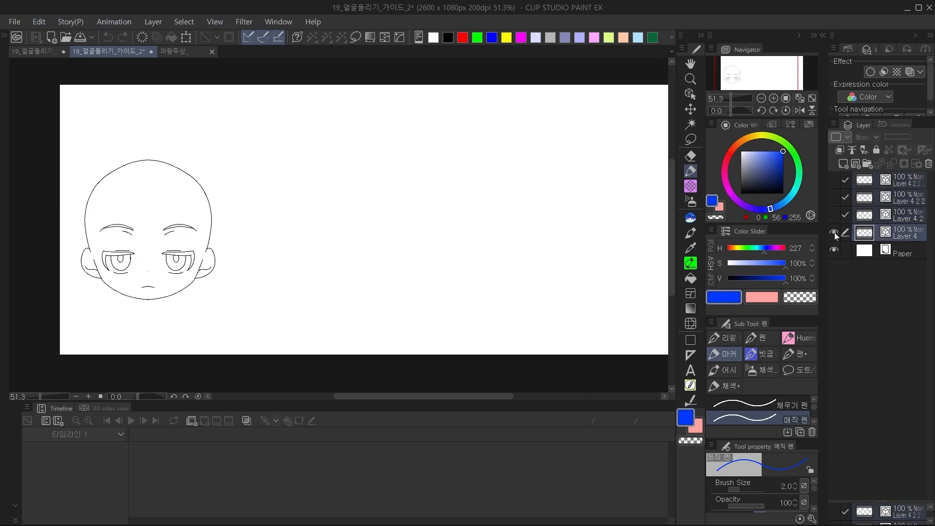
left_click(835, 234)
left_click(835, 233)
left_click(858, 227)
left_click(691, 110)
left_click_drag(420, 256, 545, 258)
Create a layer above Paper and draw straight blue horizontal guides level with the ear tops, ear bottoms and nose.
left_click(865, 248)
left_click(844, 164)
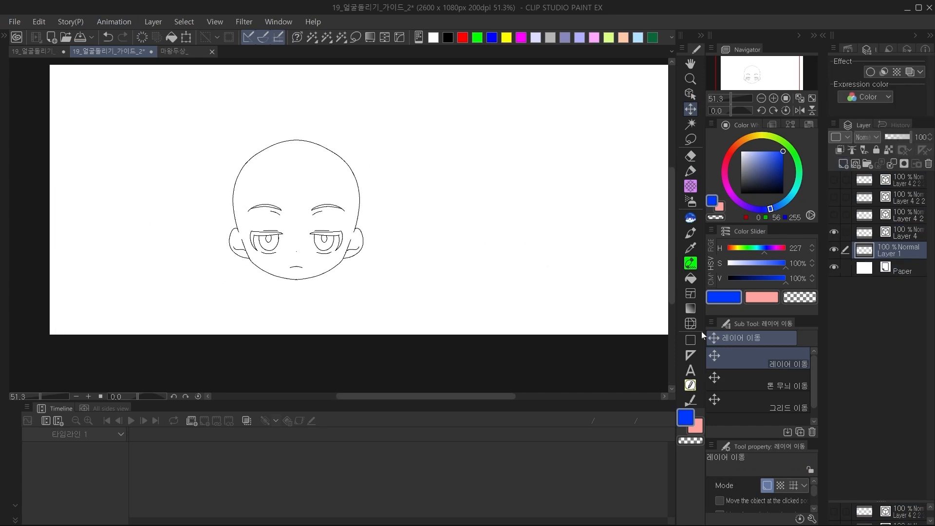
left_click(691, 340)
mouse_move(815, 389)
left_mouse_down()
mouse_move(810, 406)
mouse_move(815, 381)
left_mouse_up()
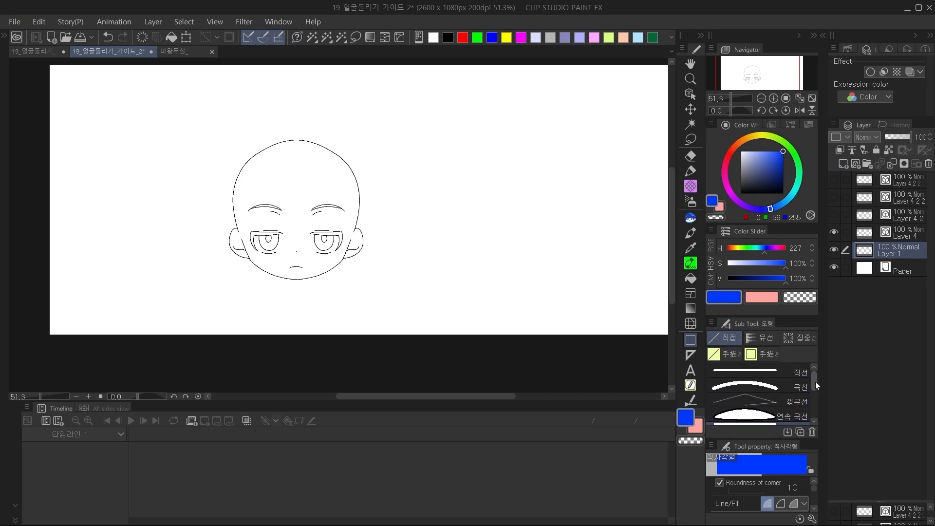
left_click(795, 372)
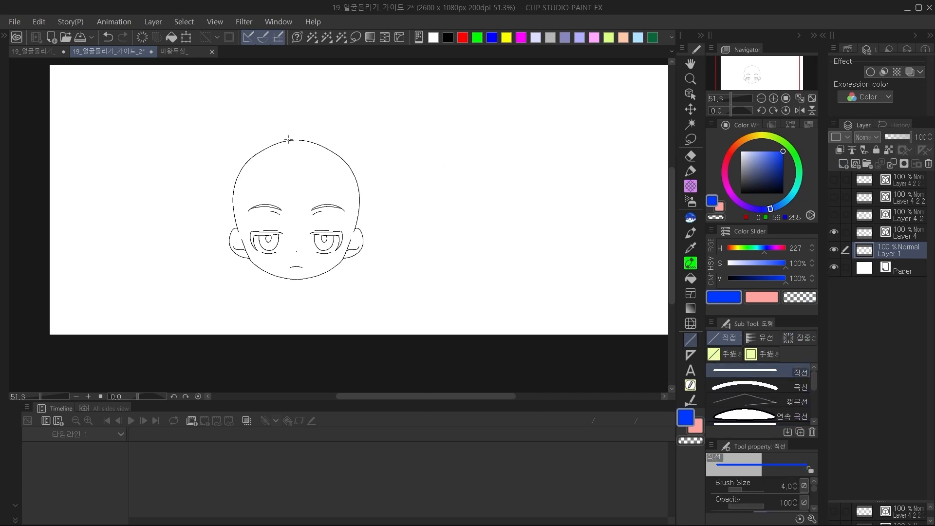
left_click_drag(232, 228, 647, 228)
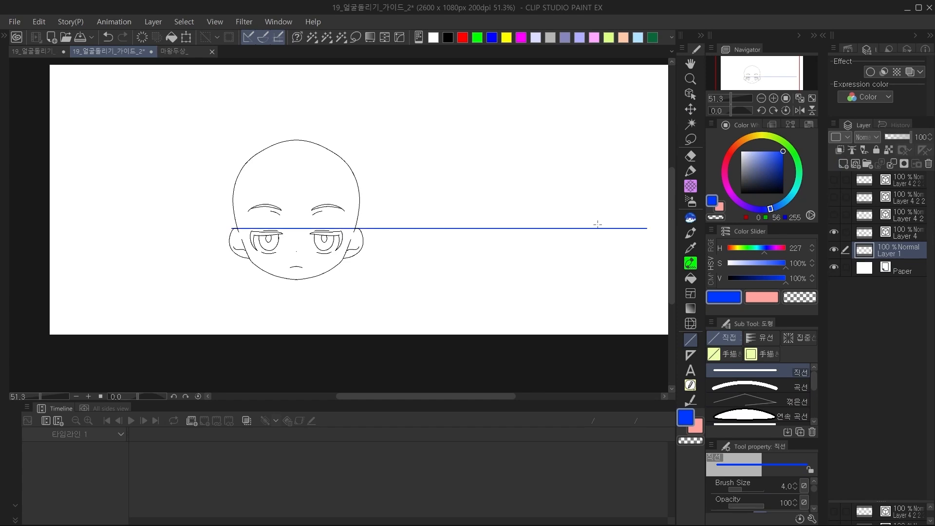
left_click_drag(243, 258, 643, 259)
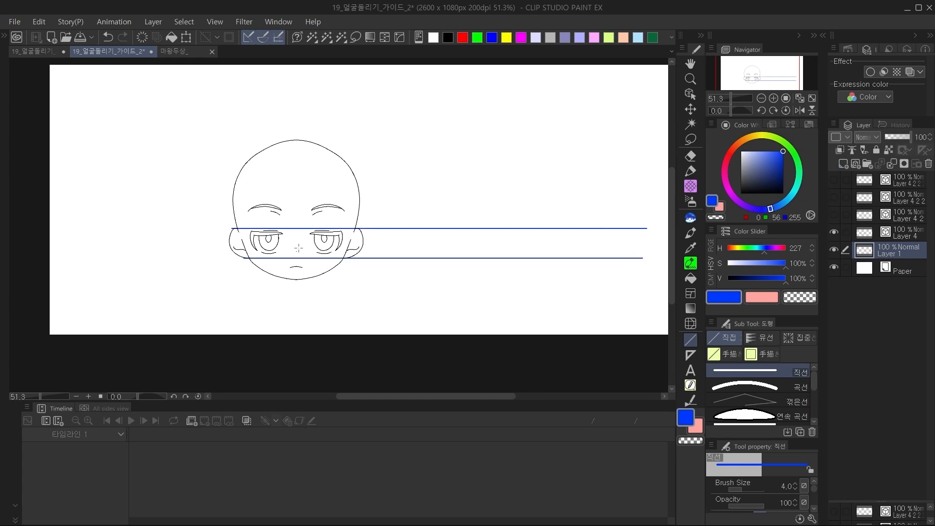
left_click_drag(234, 251, 646, 251)
Add straight horizontal guides level with the upper eyelids and the eyebrows.
left_click_drag(344, 230, 604, 230)
key("ctrl+z")
left_click_drag(226, 230, 668, 230)
left_click_drag(195, 208, 585, 209)
key("ctrl+z")
left_click_drag(211, 202, 584, 202)
Draw straight horizontal guides level with the chin, the top of the head and the mouth.
left_click_drag(251, 278, 637, 279)
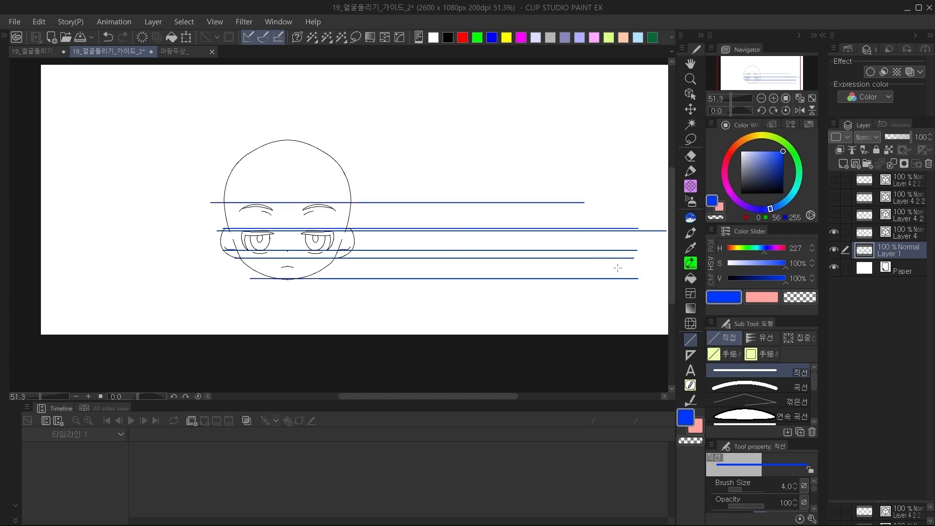
key("ctrl+z")
left_click_drag(267, 279, 661, 279)
left_click_drag(267, 141, 552, 141)
key("ctrl+z")
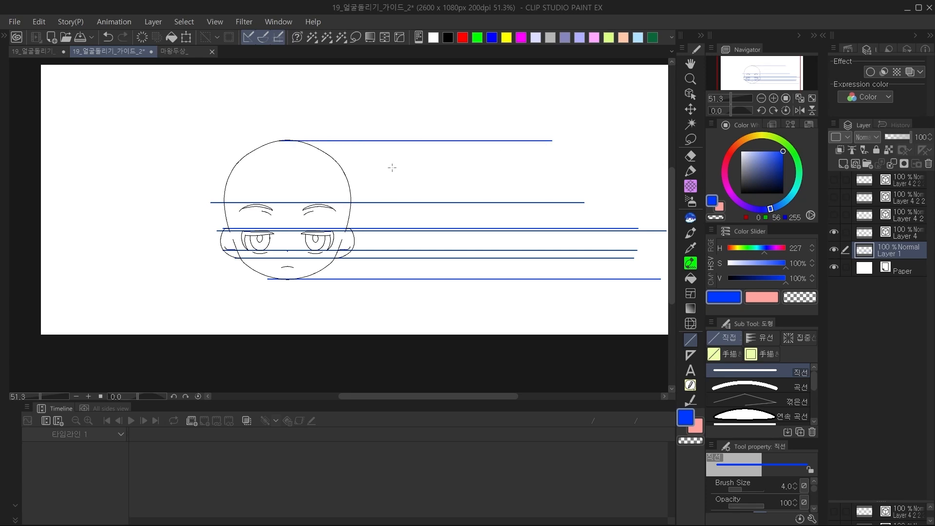
left_click_drag(287, 267, 550, 267)
Trim the guides to equal length by deleting everything outside a rectangular selection across them.
left_click(690, 139)
left_click(737, 355)
left_click_drag(313, 102, 467, 334)
key("ctrl+shift+i")
key("Delete")
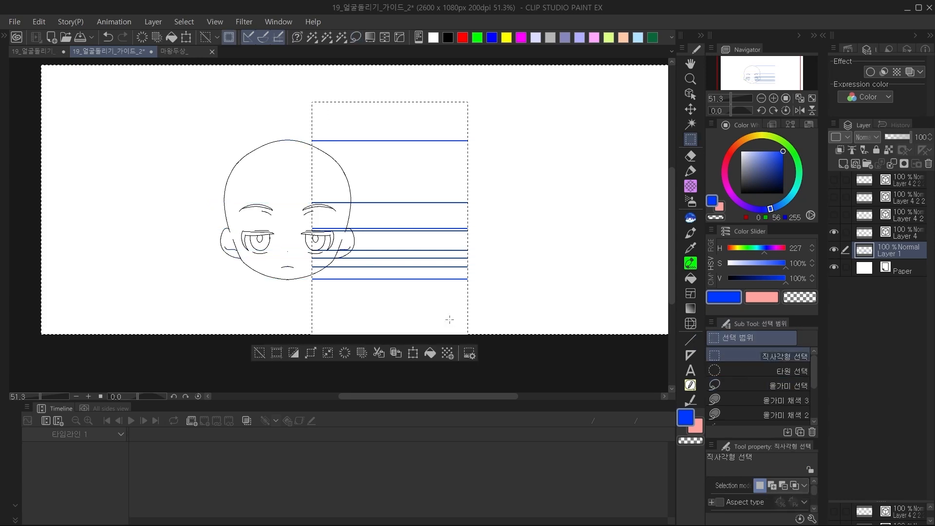
Stretch the trimmed guides across the full canvas width and lower their layer's opacity to 15%.
key("ctrl+d")
key("ctrl+t")
left_click_drag(444, 229, 339, 245)
left_click_drag(370, 209, 668, 213)
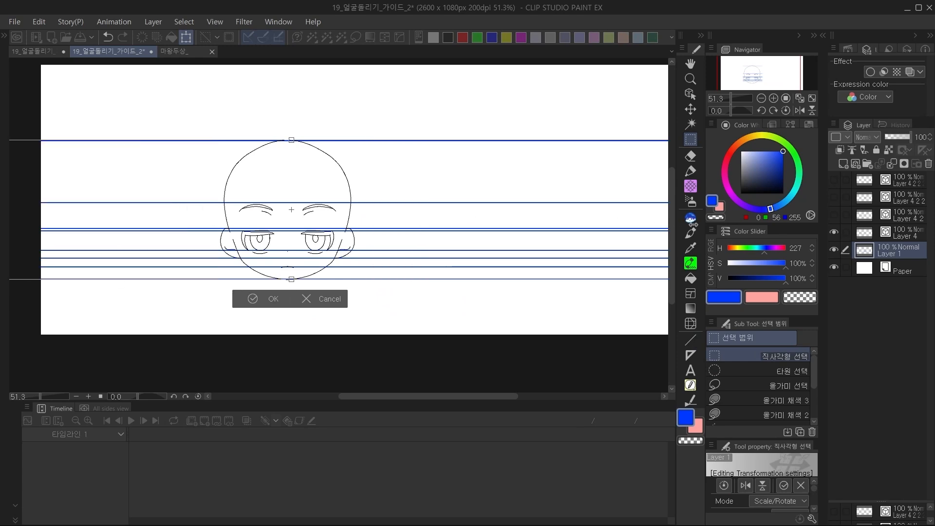
left_click(323, 297)
left_click_drag(350, 289, 423, 282)
left_click_drag(901, 138, 886, 136)
Fade Layer 4 to 36% opacity, add a vector layer above it and mark the nose with a black dot.
left_click(865, 236)
left_click(773, 98)
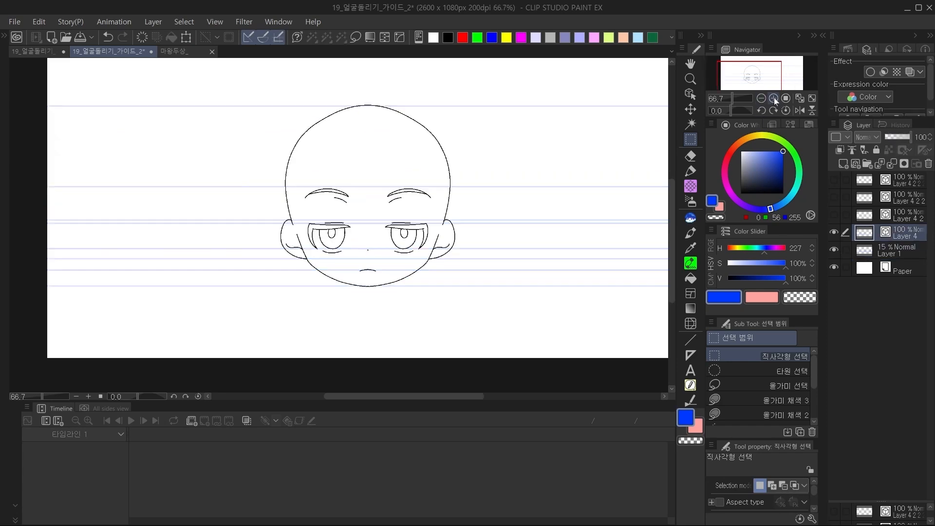
left_click(773, 98)
left_click(773, 98)
left_click_drag(583, 163, 358, 200)
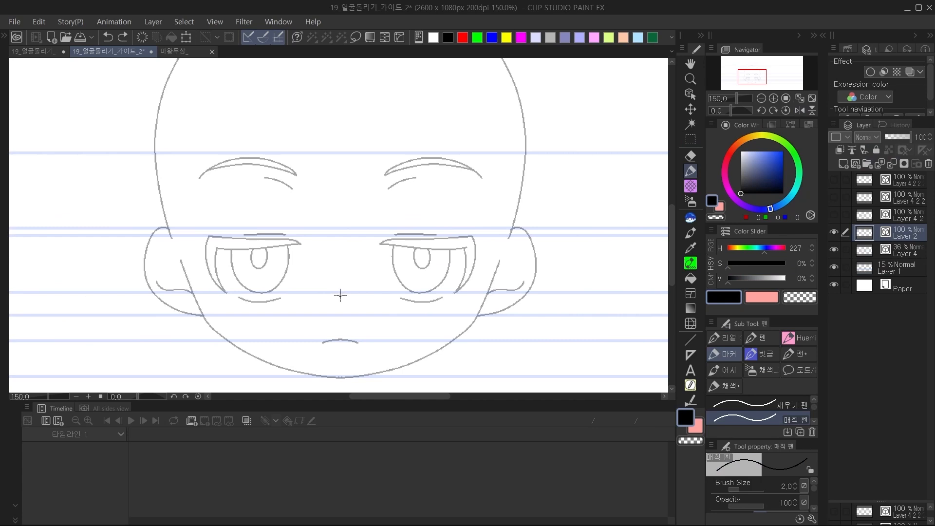
left_click(773, 98)
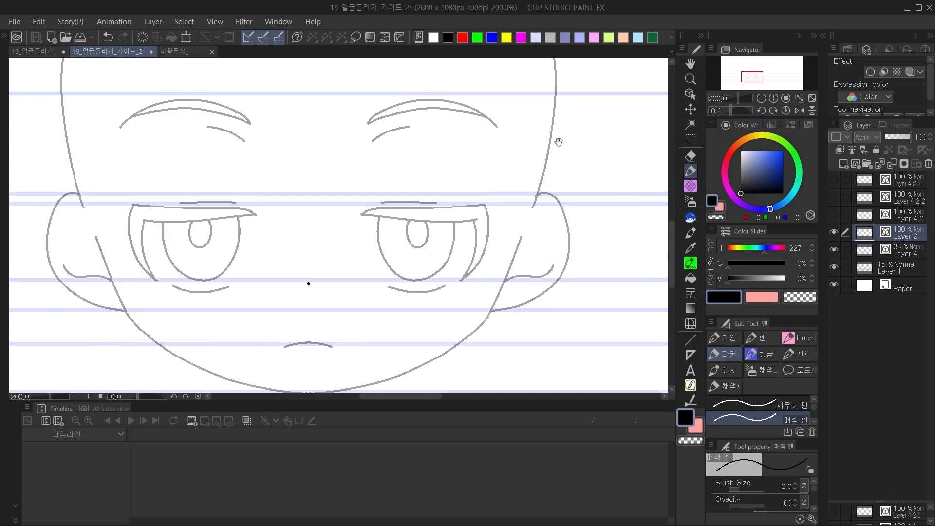
Draw the turned eye's upper lid and tapered outer lash in black over the faded eye, inset from its outer edge.
left_click_drag(354, 198, 473, 188)
key("ctrl+z")
mouse_move(376, 193)
left_mouse_down()
mouse_move(467, 188)
mouse_move(435, 264)
left_mouse_up()
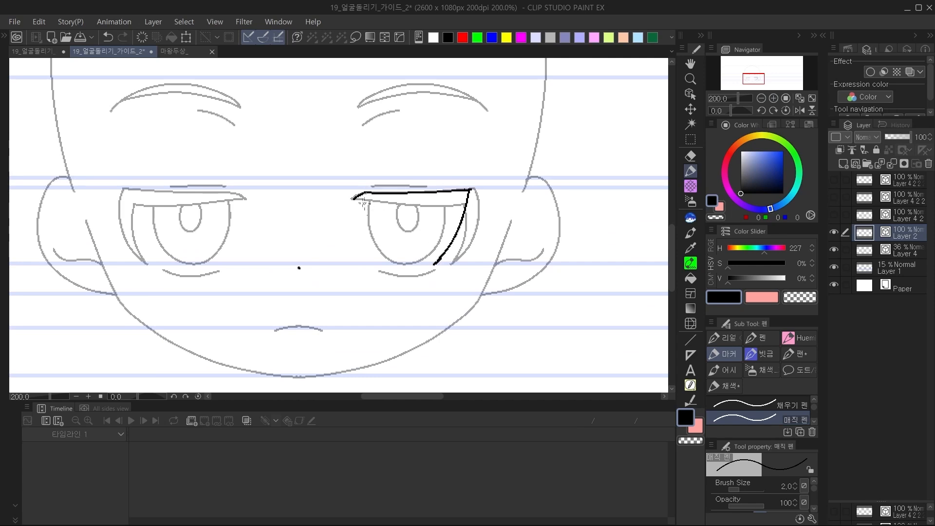
mouse_move(348, 204)
left_mouse_down()
mouse_move(453, 205)
mouse_move(435, 264)
left_mouse_up()
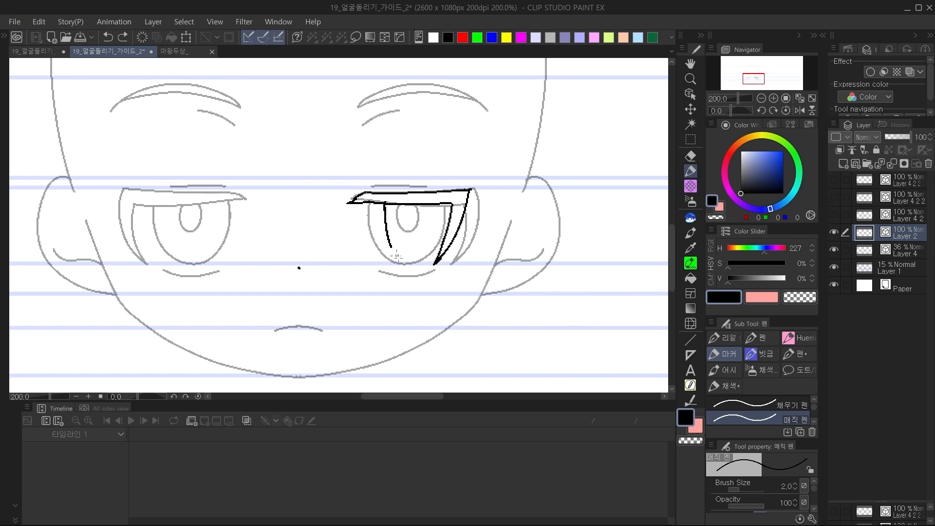
Draw a narrow U-shaped iris hanging from the upper lid, reworking its sides until it tapers to the lower guide.
left_click_drag(383, 206, 404, 260)
left_click_drag(382, 206, 398, 266)
key("ctrl+z")
left_click_drag(382, 205, 395, 261)
key("ctrl+z")
mouse_move(411, 265)
left_mouse_down()
mouse_move(424, 212)
mouse_move(416, 255)
left_mouse_up()
key("ctrl+z")
key("ctrl+z")
key("ctrl+z")
left_click_drag(424, 205, 418, 249)
Draw a slim oval pupil near the iris's outer edge.
key("c")
key("c")
left_click_drag(415, 208, 421, 220)
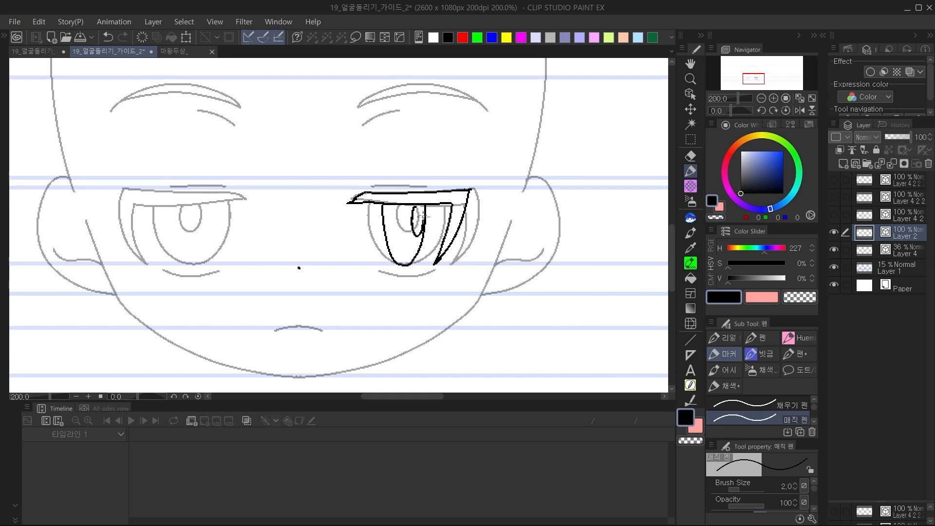
key("c")
key("c")
Draw the lower eyelid line, the ear with its inner curve and a short mouth, aligned to the guides.
mouse_move(316, 83)
left_mouse_down()
mouse_move(240, 309)
mouse_move(260, 344)
left_mouse_up()
key("ctrl+z")
left_click_drag(408, 273, 397, 213)
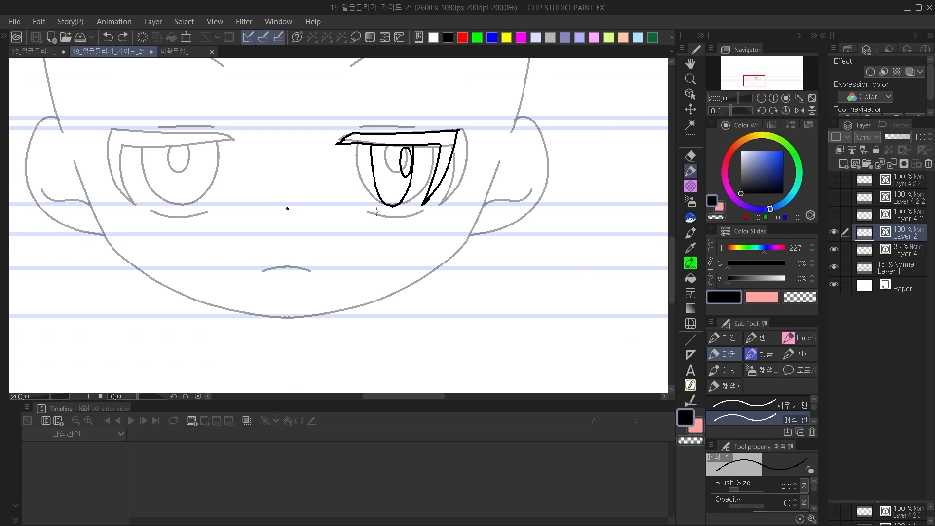
key("ctrl+z")
left_click_drag(417, 208, 317, 238)
key("ctrl+z")
mouse_move(392, 168)
left_mouse_down()
mouse_move(423, 151)
mouse_move(452, 225)
mouse_move(393, 269)
mouse_move(369, 265)
mouse_move(372, 258)
mouse_move(401, 237)
mouse_move(434, 233)
mouse_move(407, 220)
mouse_move(395, 191)
mouse_move(421, 168)
left_mouse_up()
key("ctrl+z")
left_click_drag(327, 275, 425, 275)
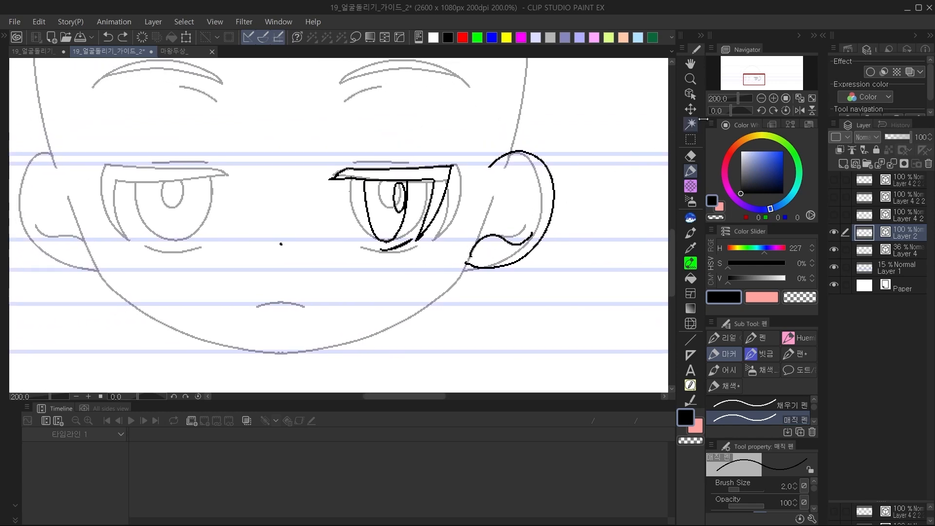
left_click_drag(343, 303, 366, 304)
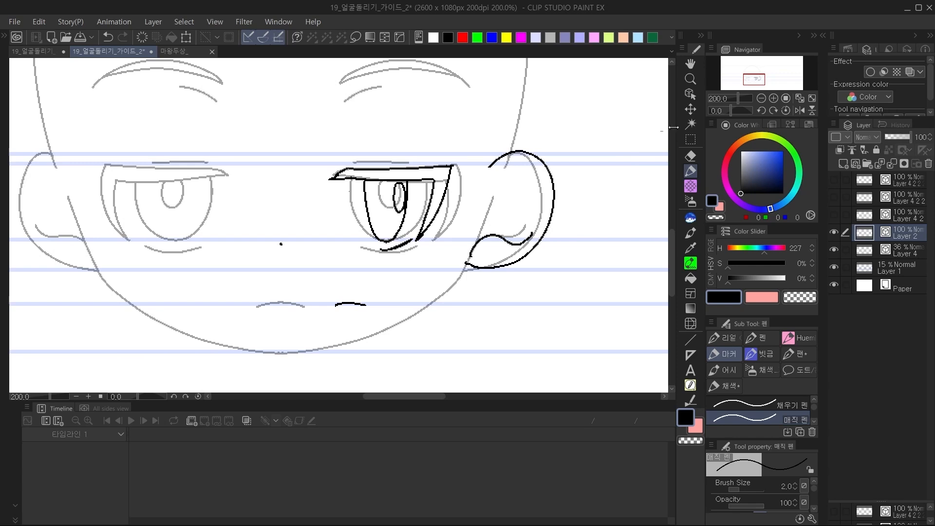
Lower the opacity of reference Layer 4 to 17%.
left_click(691, 139)
left_click(902, 250)
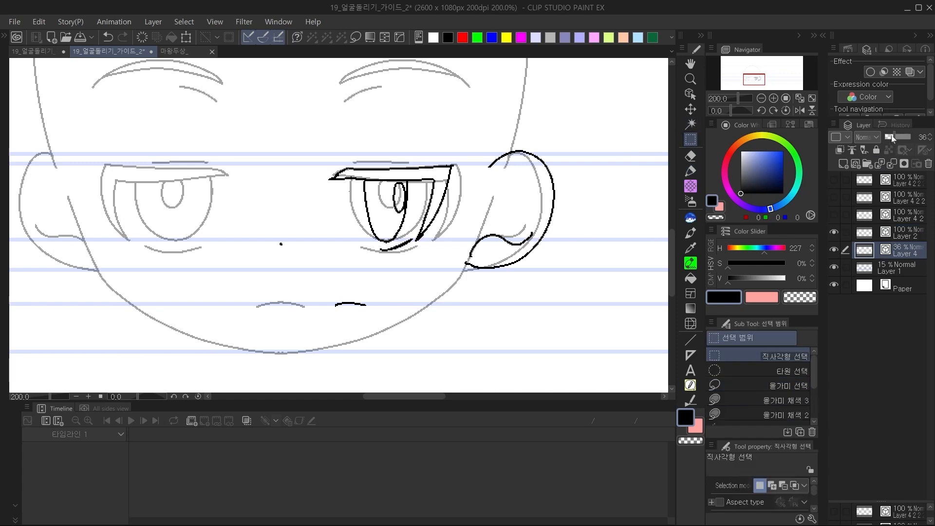
left_click_drag(894, 138, 891, 136)
Select the drawn eye on Layer 2 with a lasso and shift it horizontally towards the nose.
left_click(866, 234)
mouse_move(510, 118)
left_mouse_down()
mouse_move(427, 254)
mouse_move(472, 132)
mouse_move(407, 269)
left_mouse_up()
key("ctrl+z")
left_click(759, 381)
left_click_drag(431, 236, 397, 236)
key("ctrl+d")
Draw the eyelid crease above the turned eye and a short line below the eyebrow position.
key("p")
left_click_drag(310, 167, 363, 168)
left_click_drag(315, 111, 348, 100)
scroll(313, 141, "up", 2)
Draw the arched, tapering eyebrow above the turned eye, redoing strokes until both edges meet at the ends.
mouse_move(310, 136)
left_mouse_down()
mouse_move(422, 111)
mouse_move(384, 111)
mouse_move(431, 116)
left_mouse_up()
key("ctrl+z")
key("ctrl+z")
mouse_move(343, 115)
left_mouse_down()
mouse_move(433, 119)
mouse_move(452, 132)
mouse_move(408, 107)
mouse_move(312, 138)
mouse_move(440, 126)
left_mouse_up()
key("ctrl+z")
key("ctrl+z")
key("ctrl+z")
key("ctrl+z")
key("ctrl+z")
key("ctrl+z")
key("c")
key("c")
key("ctrl+z")
mouse_move(431, 204)
left_mouse_down()
mouse_move(403, 186)
mouse_move(423, 192)
left_mouse_up()
Check the new facial features with and without the faded reference head on Layer 4.
left_click(762, 100)
left_click(834, 250)
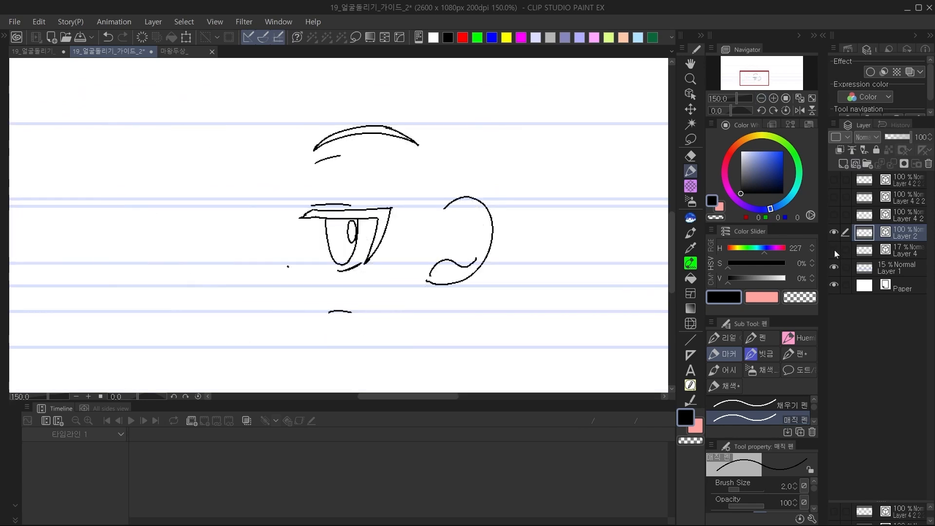
left_click(834, 250)
left_click(690, 140)
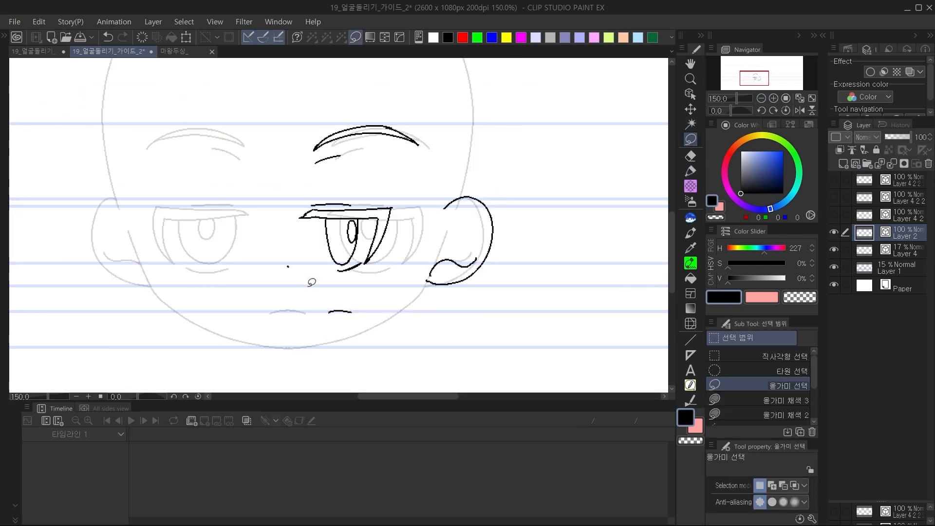
Select the turned eye, eyebrow, ear and mouth on Layer 2 with a lasso and shift them horizontally towards the back of the head.
left_click_drag(310, 282, 307, 286)
mouse_move(472, 334)
left_mouse_down()
mouse_move(285, 146)
mouse_move(515, 307)
left_mouse_up()
left_click_drag(479, 279, 510, 272)
key("ctrl+d")
Draw the turned head's forehead profile as a curve from the crown down to eye level, redoing strokes until it is smooth.
key("p")
left_click_drag(391, 81, 385, 178)
mouse_move(424, 80)
left_mouse_down()
mouse_move(388, 83)
mouse_move(276, 296)
left_mouse_up()
key("ctrl+z")
left_click_drag(463, 92, 317, 181)
left_click_drag(355, 190, 339, 257)
key("ctrl+z")
mouse_move(480, 111)
left_mouse_down()
mouse_move(445, 112)
mouse_move(289, 250)
mouse_move(297, 347)
mouse_move(435, 117)
mouse_move(270, 348)
mouse_move(348, 226)
mouse_move(313, 214)
mouse_move(307, 259)
left_mouse_up()
key("ctrl+z")
key("ctrl+z")
mouse_move(313, 207)
left_mouse_down()
mouse_move(300, 289)
mouse_move(294, 253)
left_mouse_up()
key("ctrl+z")
Shift the nose dot outward and draw the nose bridge curving from the forehead line down to the nose tip.
left_click(690, 140)
left_click_drag(316, 278, 301, 278)
key("ctrl+d")
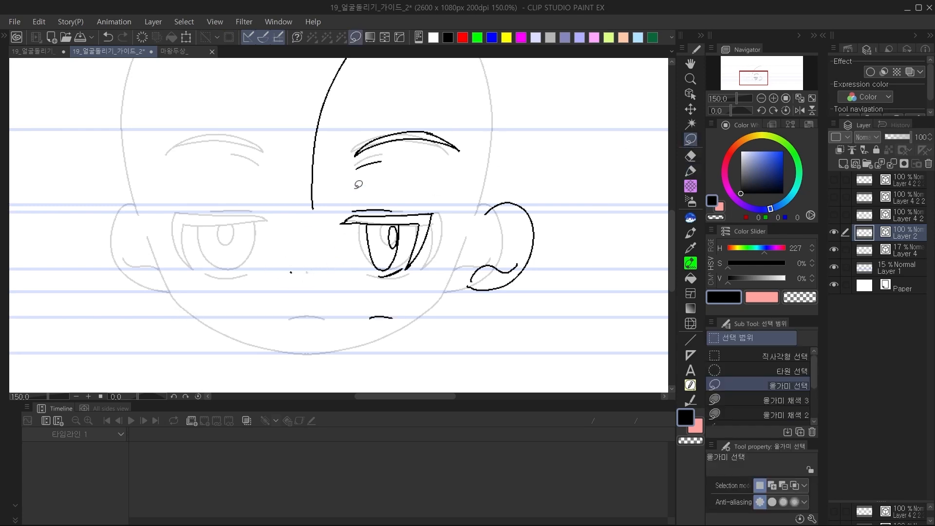
key("p")
left_click_drag(313, 210, 294, 271)
key("ctrl+z")
left_click_drag(312, 207, 296, 267)
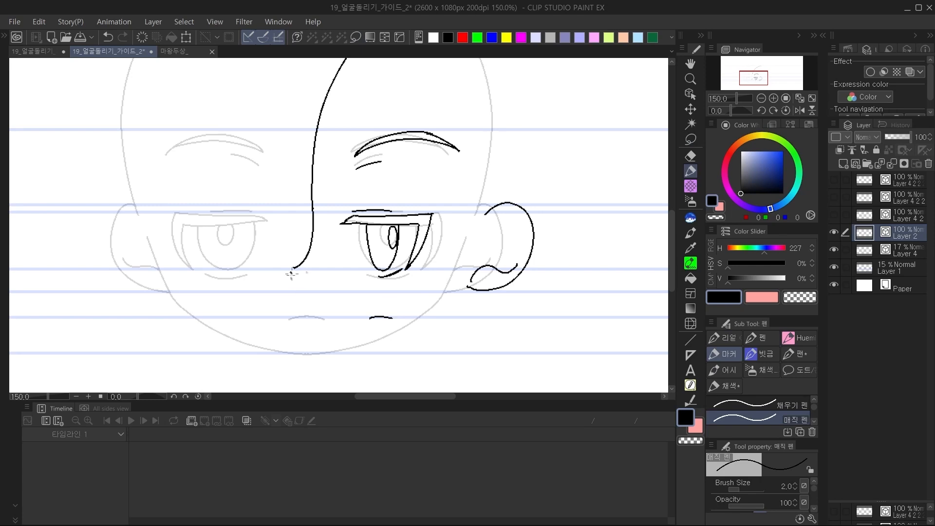
Draw the profile line from the nose tip down to the mouth guide and place the short mouth line against it.
key("e")
key("p")
left_click_drag(294, 275, 303, 310)
key("e")
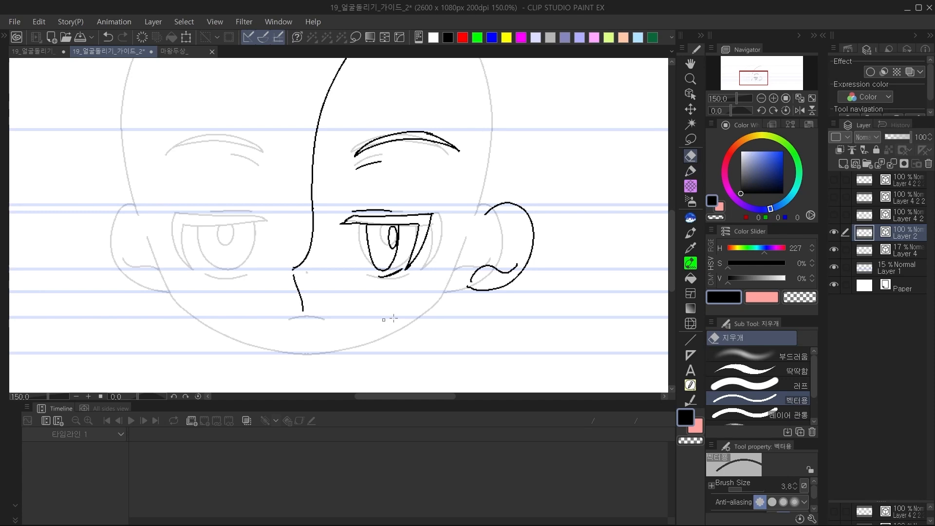
key("p")
key("ctrl+z")
mouse_move(320, 316)
left_mouse_down()
mouse_move(354, 316)
mouse_move(338, 317)
left_mouse_up()
key("ctrl+z")
key("ctrl+z")
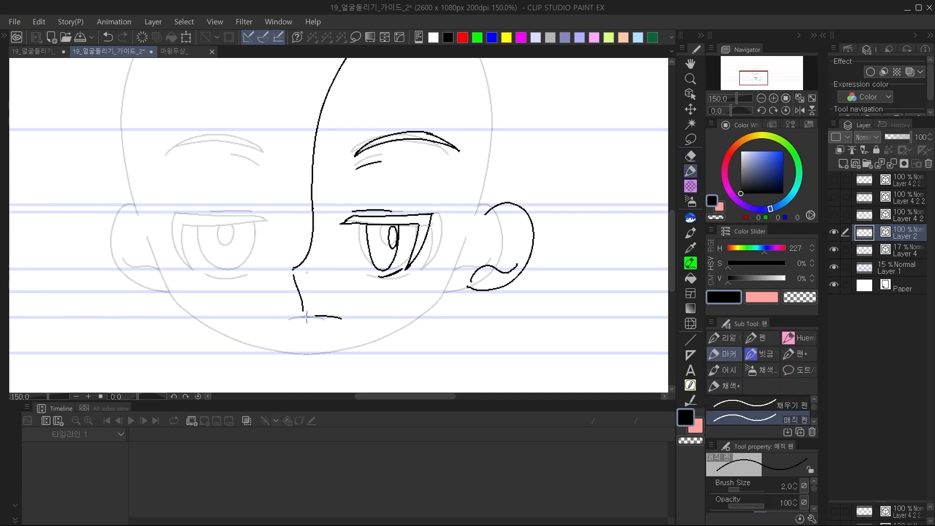
Draw the chin curve below the mouth and the jaw line rising along the bottom guide towards the ear, redoing strokes.
key("ctrl+z")
mouse_move(312, 327)
left_mouse_down()
mouse_move(321, 352)
mouse_move(518, 332)
left_mouse_up()
key("ctrl+z")
mouse_move(340, 354)
left_mouse_down()
mouse_move(558, 305)
mouse_move(575, 294)
left_mouse_up()
key("ctrl+z")
key("ctrl+z")
mouse_move(343, 355)
left_mouse_down()
mouse_move(473, 330)
mouse_move(515, 305)
left_mouse_up()
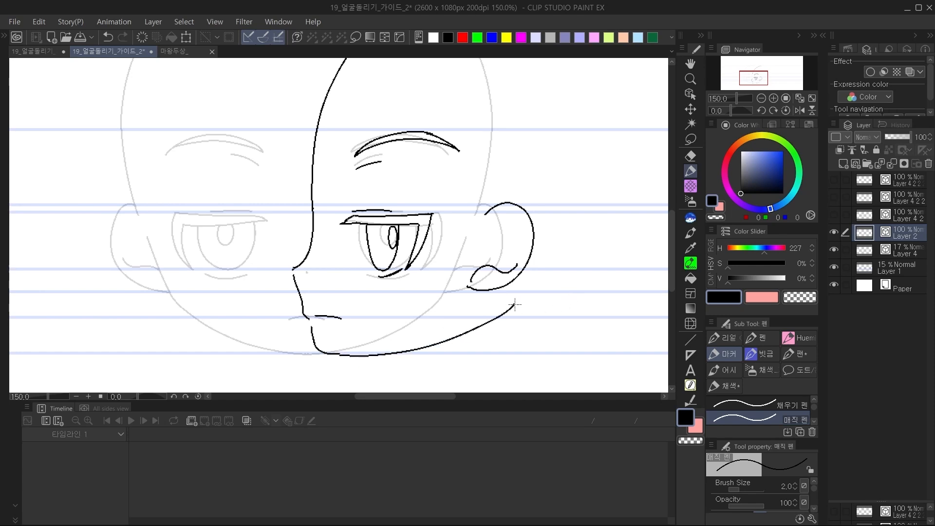
key("ctrl+z")
mouse_move(341, 355)
left_mouse_down()
mouse_move(451, 341)
mouse_move(509, 305)
left_mouse_up()
key("ctrl+z")
mouse_move(341, 355)
left_mouse_down()
mouse_move(502, 306)
mouse_move(381, 311)
mouse_move(384, 302)
left_mouse_up()
Select the turned ear with a lasso and shift it horizontally further towards the back of the head.
left_click(691, 139)
mouse_move(376, 182)
left_mouse_down()
mouse_move(434, 240)
mouse_move(423, 207)
left_mouse_up()
left_click_drag(403, 251, 427, 251)
left_click(487, 232)
left_click_drag(340, 259, 359, 272)
Select the profile outline with mouth and jaw, skew its upper part forward, and move it closer to the eye.
left_click(762, 98)
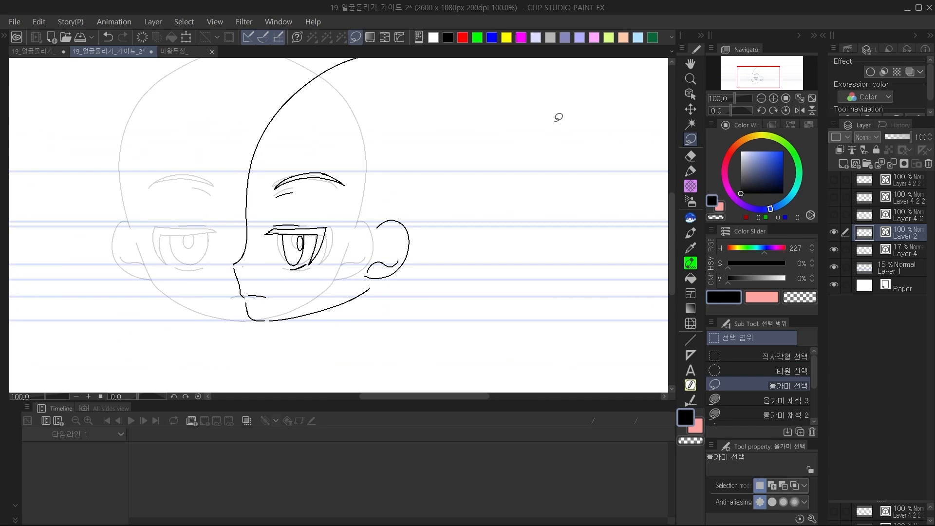
left_click_drag(286, 310, 282, 328)
mouse_move(397, 320)
left_mouse_down()
mouse_move(270, 188)
mouse_move(255, 92)
mouse_move(419, 334)
mouse_move(401, 319)
left_mouse_up()
key("ctrl+t")
left_click_drag(368, 78, 351, 116)
left_click_drag(284, 80, 225, 86)
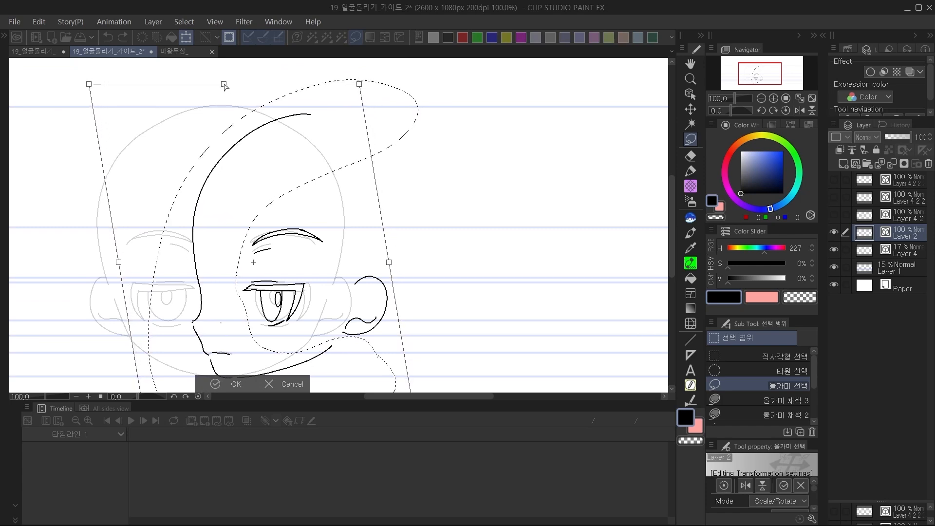
left_click_drag(354, 254, 388, 272)
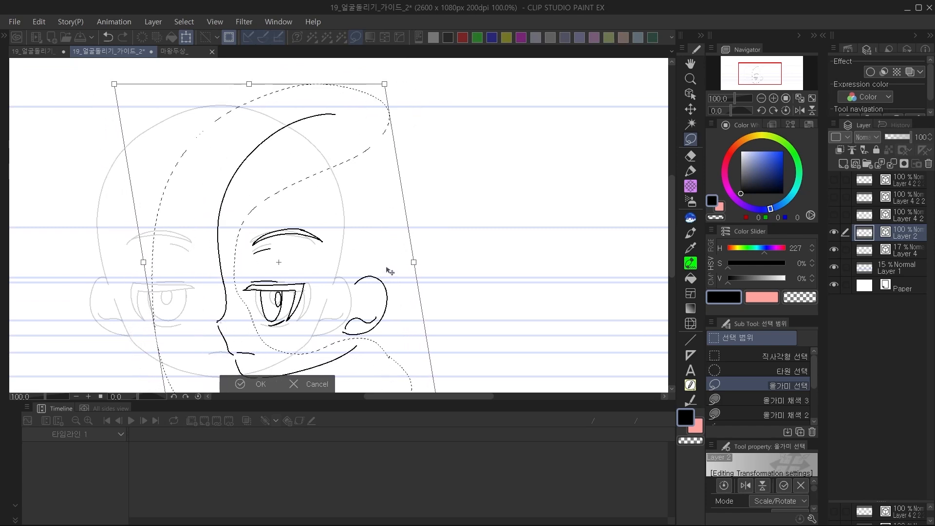
scroll(390, 271, "down", 2)
left_click_drag(392, 262, 395, 260)
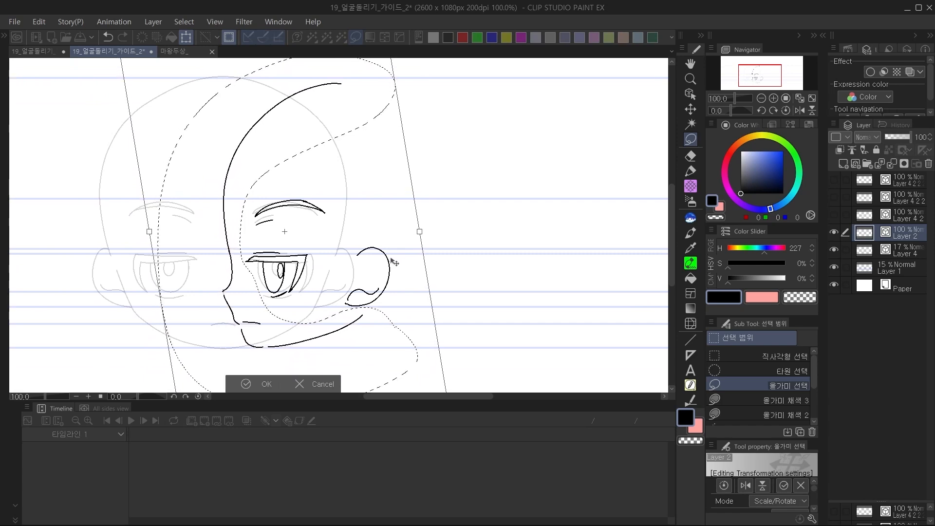
left_click(257, 385)
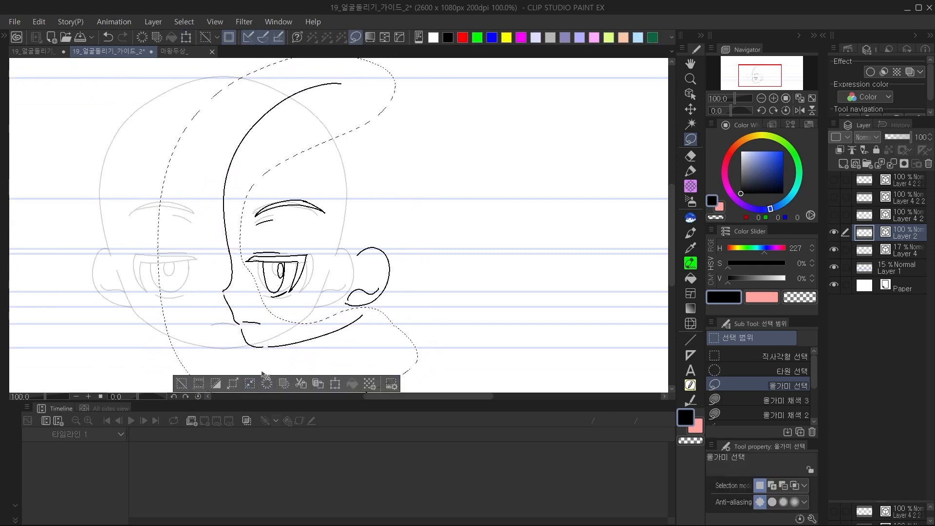
key("ctrl+d")
Flip the canvas view horizontally and refine the forehead curve so its crown end meets the top guide line.
left_click(774, 98)
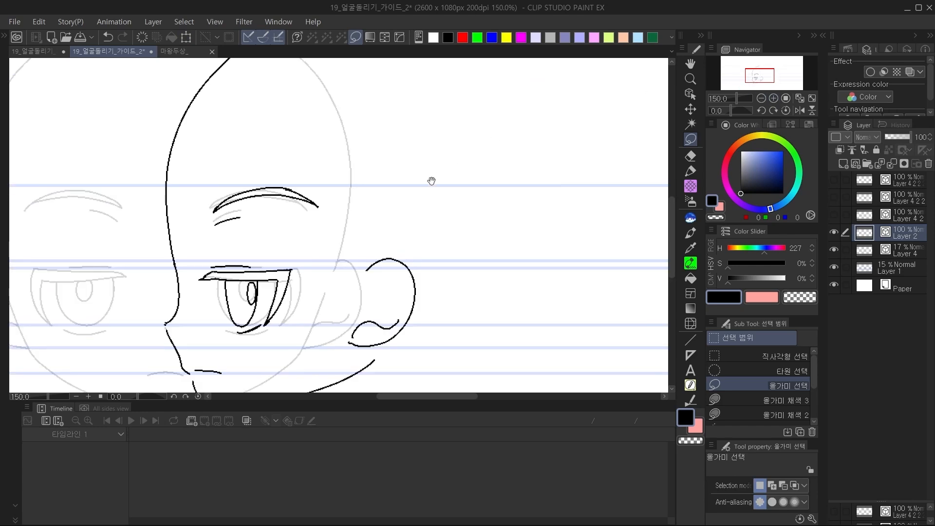
left_click(761, 98)
left_click(799, 111)
left_click_drag(525, 158, 554, 183)
key("p")
key("c")
key("c")
key("c")
left_click_drag(340, 101, 379, 107)
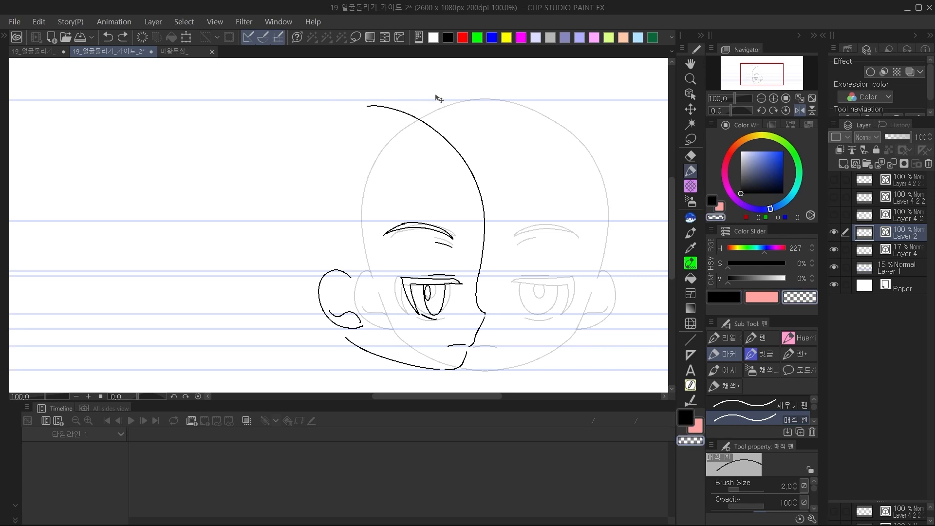
key("e")
left_click(411, 116, "ctrl")
left_click_drag(426, 92, 429, 88)
key("c")
key("c")
key("p")
key("e")
left_click(371, 102)
key("ctrl+z")
key("p")
Draw the large round back of the head from the crown down to below the ear, redoing the stroke.
key("c")
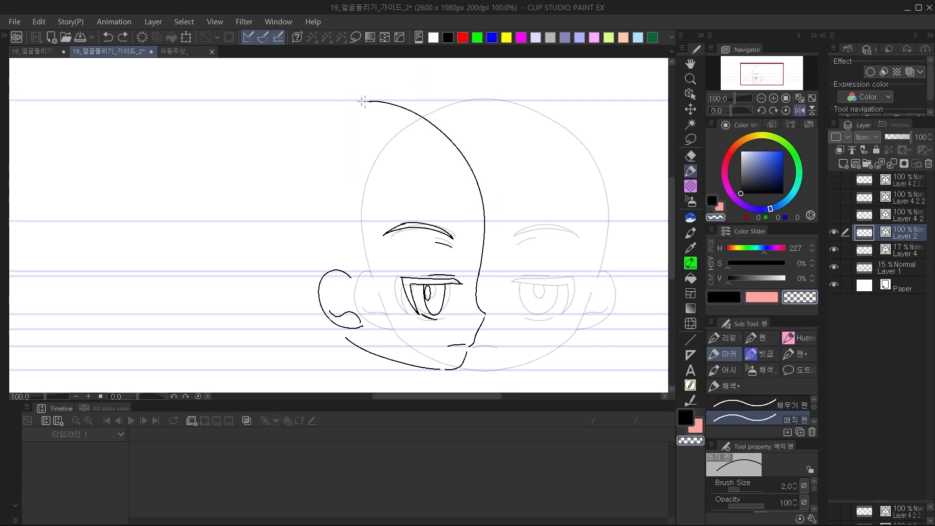
key("c")
mouse_move(352, 100)
left_mouse_down()
mouse_move(261, 130)
mouse_move(247, 156)
mouse_move(221, 168)
mouse_move(225, 303)
left_mouse_up()
key("ctrl+z")
key("ctrl+z")
left_click_drag(358, 100, 300, 355)
key("ctrl+z")
mouse_move(361, 100)
left_mouse_down()
mouse_move(216, 199)
mouse_move(299, 344)
left_mouse_up()
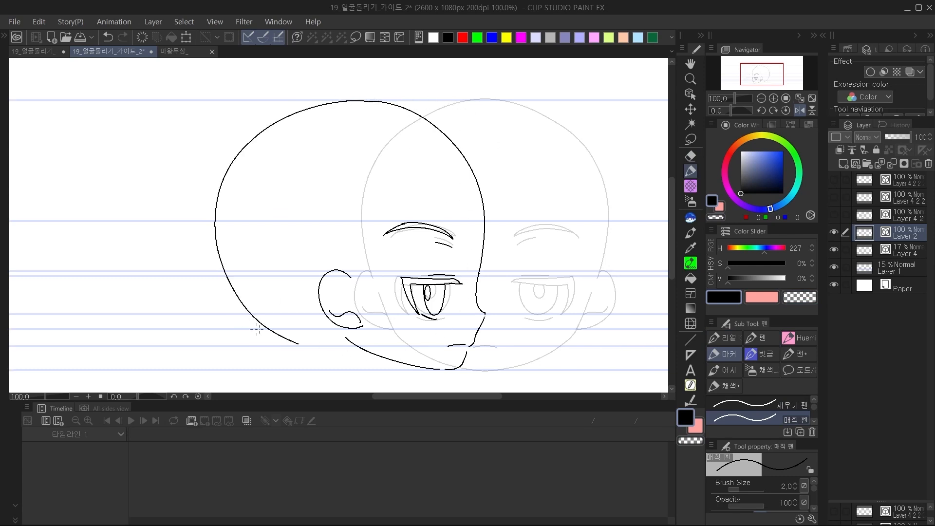
Adjust the height and width of the back-of-head curve with its vector transform box.
key("e")
left_click(292, 342, "ctrl")
left_click_drag(294, 358, 294, 368)
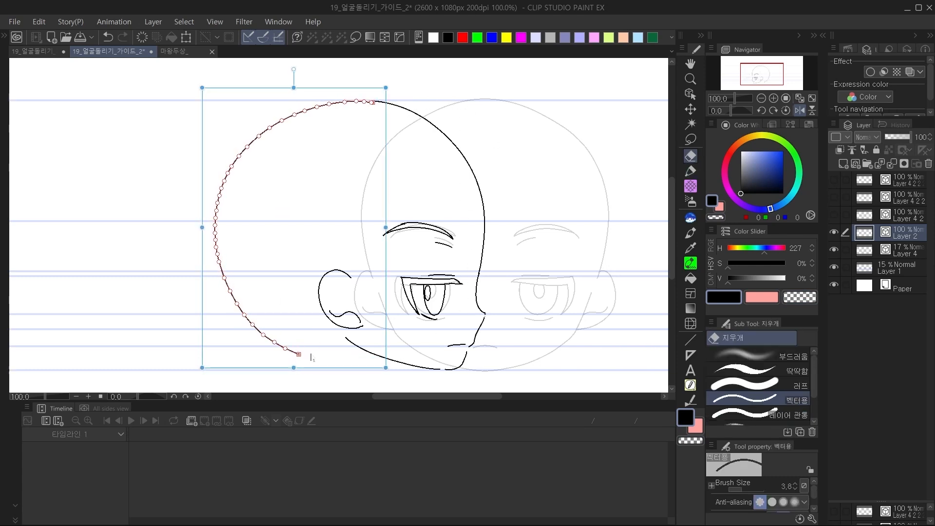
left_click_drag(388, 221, 383, 227)
left_click_drag(292, 368, 302, 359)
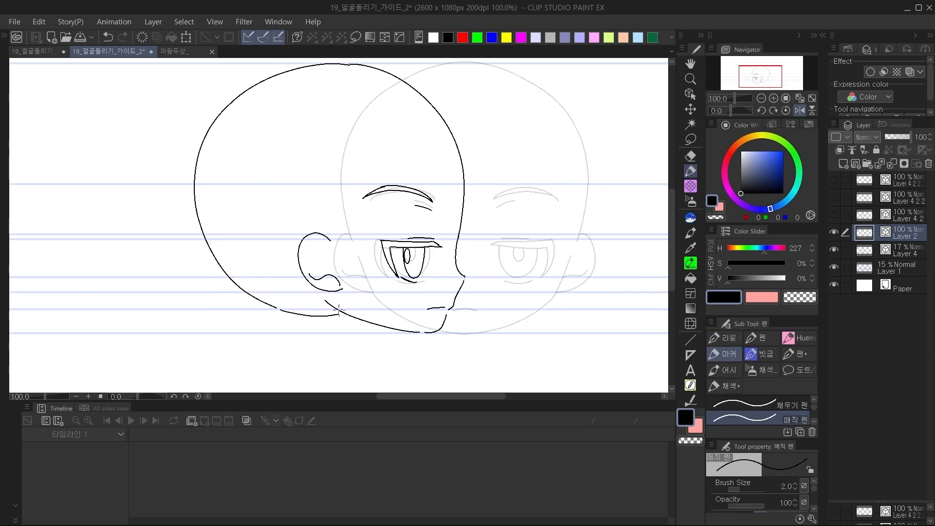
key("ctrl+z")
Select the ear with a lasso and transform its position slightly further towards the back of the head.
key("m")
mouse_move(359, 273)
left_mouse_down()
mouse_move(351, 294)
mouse_move(343, 274)
left_mouse_up()
key("ctrl+t")
left_click(271, 320)
key("ctrl+d")
Erase the part of the jaw line that overlaps the skull-base line and restore the unflipped canvas view.
left_click_drag(475, 305, 455, 292)
key("p")
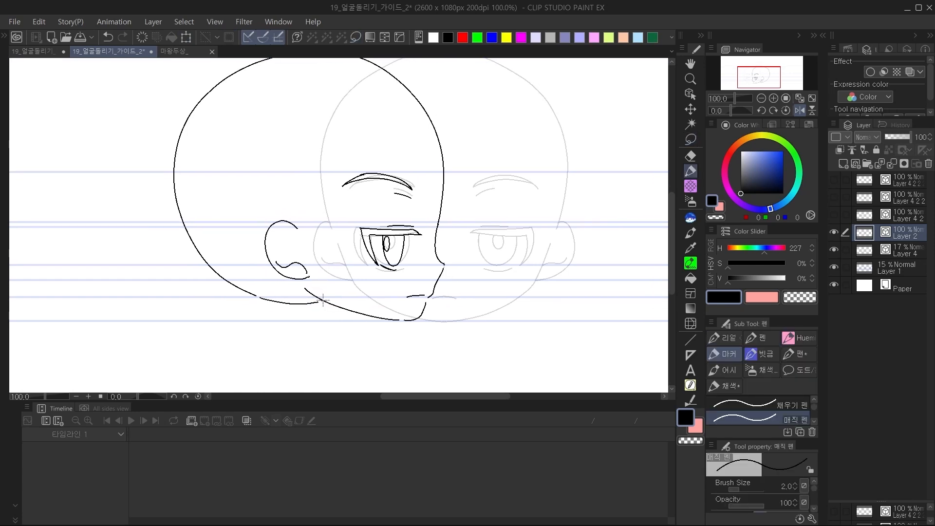
key("e")
left_click(799, 110)
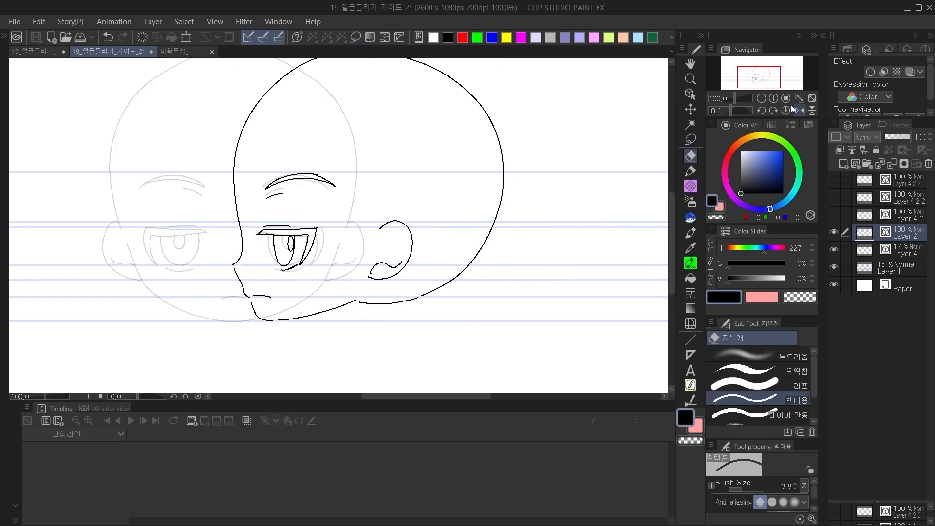
Move the whole side-view head on Layer 2 horizontally until it stands beside the faded front-view head.
left_click(762, 99)
left_click(691, 111)
left_click_drag(403, 226, 464, 244)
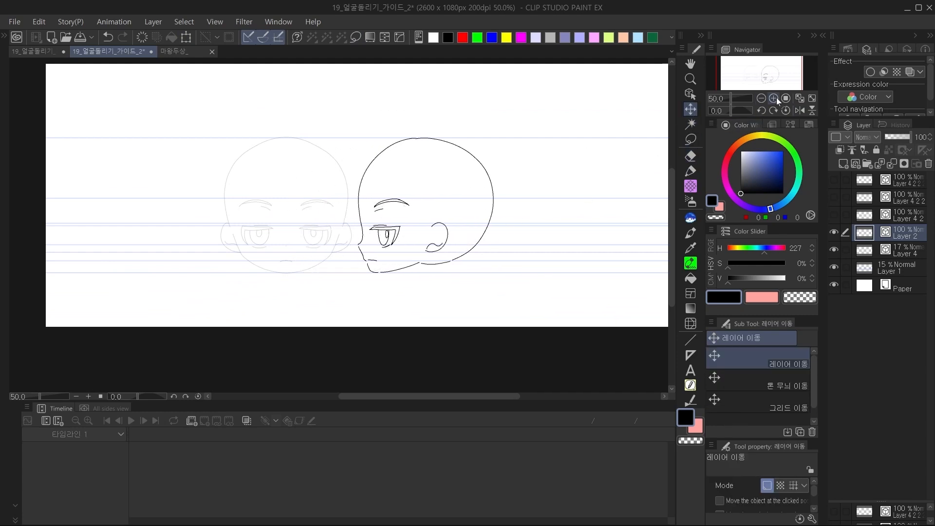
left_click(776, 99)
left_click_drag(595, 207, 536, 213)
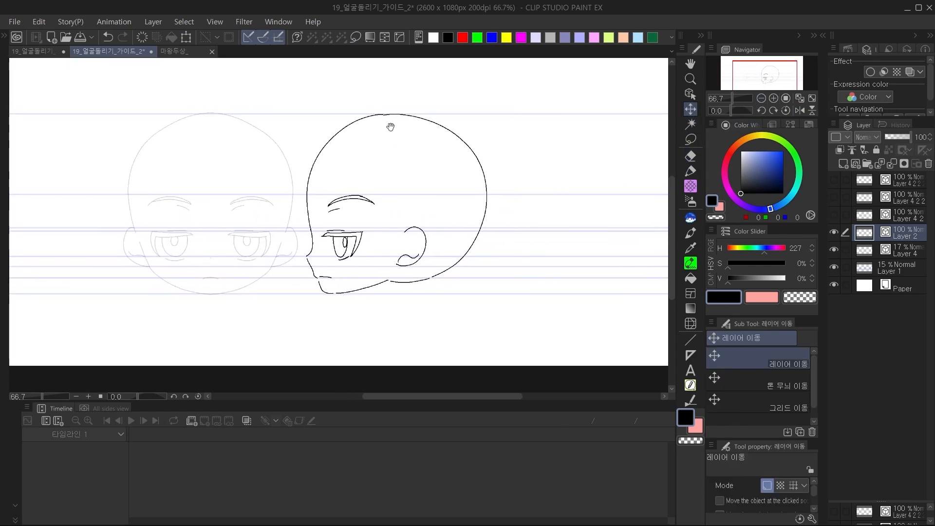
Narrow the back-of-head curve slightly and flatten the short skull-base curve with their vector transform boxes.
key("p")
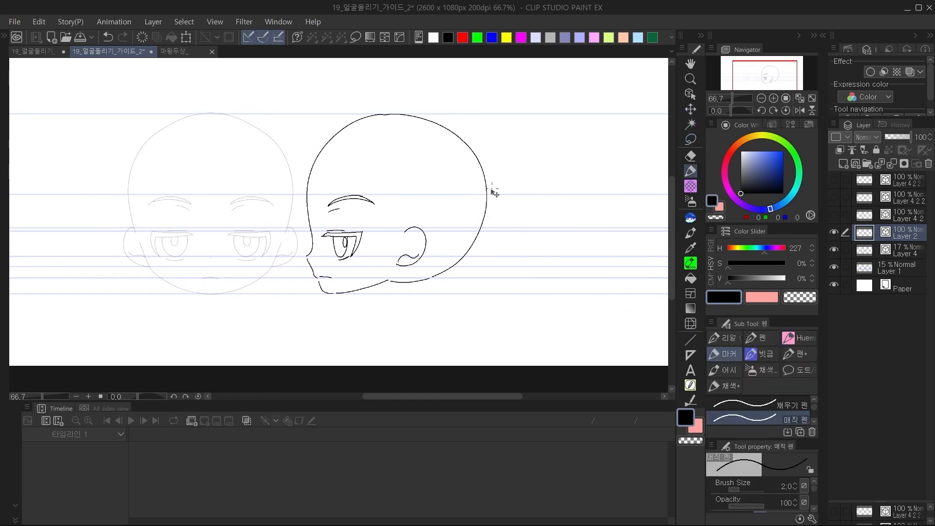
key("e")
left_click(488, 201, "ctrl")
left_click_drag(501, 197, 492, 197)
left_click(415, 283, "ctrl")
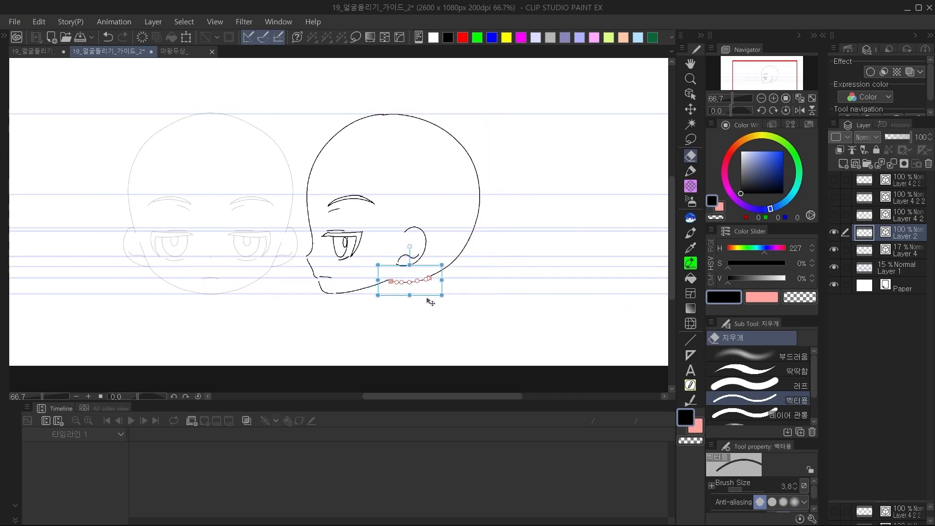
left_click_drag(410, 295, 411, 292)
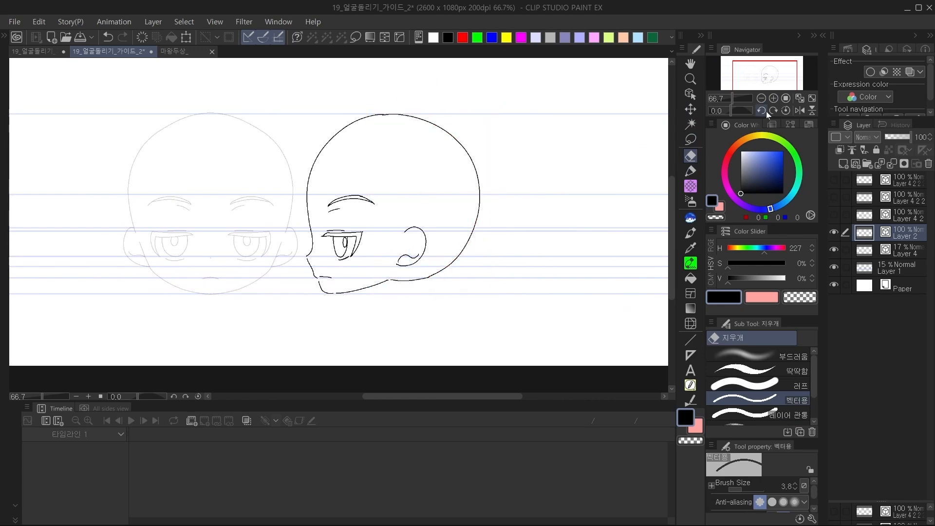
Touch up the crown of the side-view head where the front and back curves join.
left_click(777, 98)
left_click(776, 98)
left_click(777, 98)
mouse_move(422, 132)
left_mouse_down()
mouse_move(401, 292)
mouse_move(407, 317)
left_mouse_up()
key("p")
key("c")
left_click_drag(465, 83, 481, 79)
key("c")
key("ctrl+z")
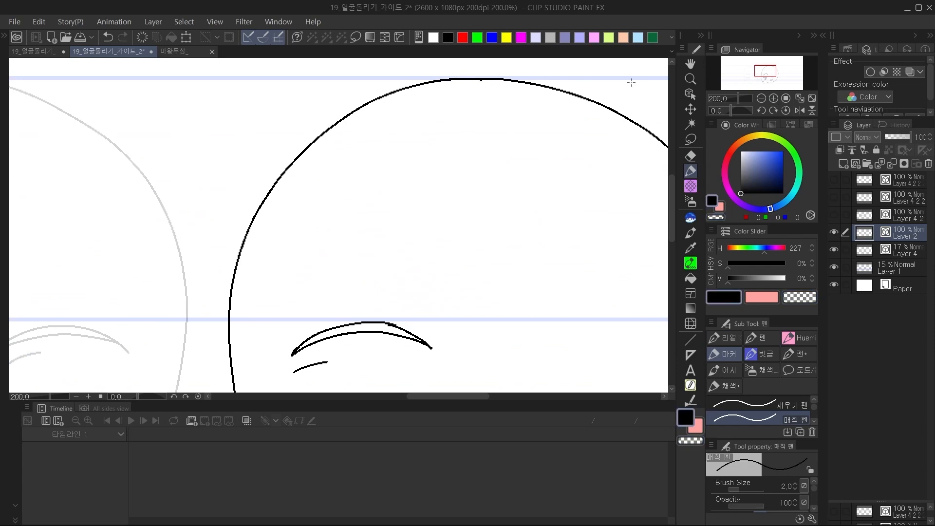
left_click(765, 99)
left_click(762, 98)
left_click(761, 98)
left_click(761, 99)
Select Layer 4 with the front-view head and raise its opacity to 100%.
key("k")
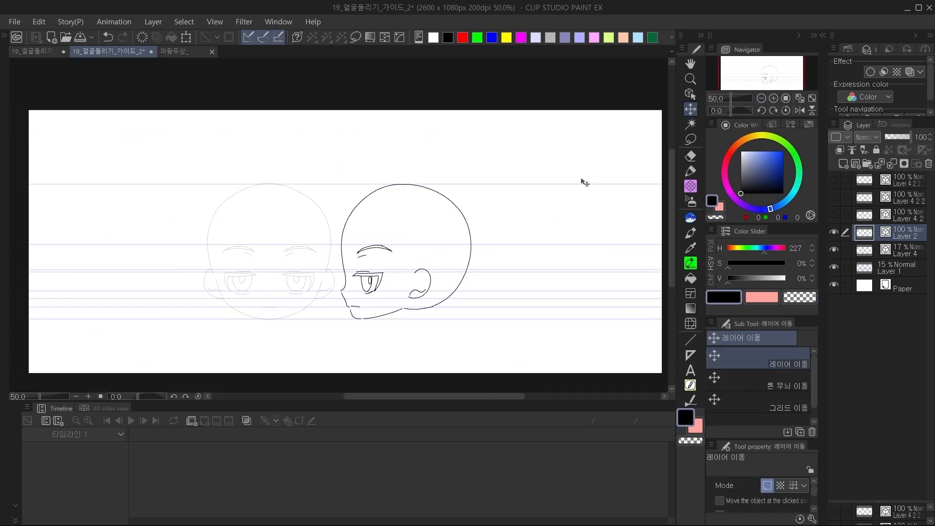
left_click_drag(466, 318, 474, 278)
left_click(774, 98)
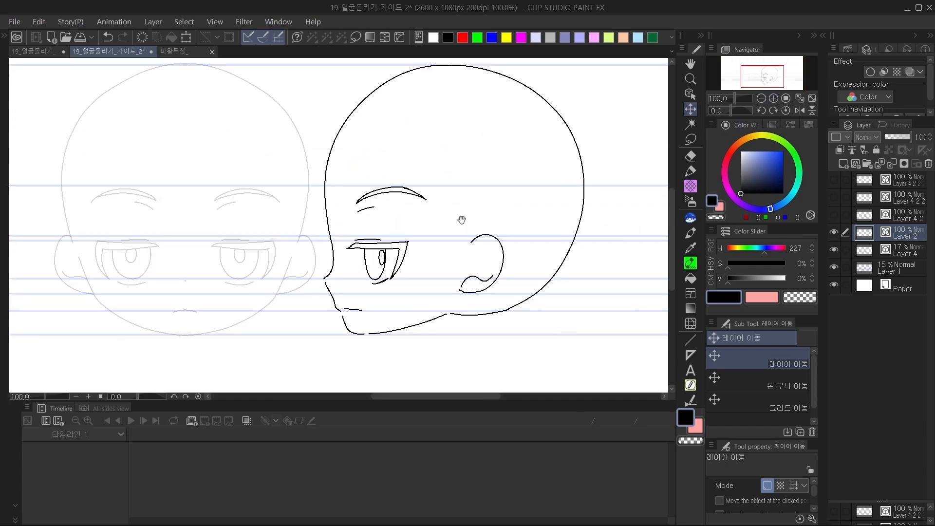
left_click_drag(484, 211, 527, 222)
left_click(906, 250)
left_click_drag(899, 137, 934, 146)
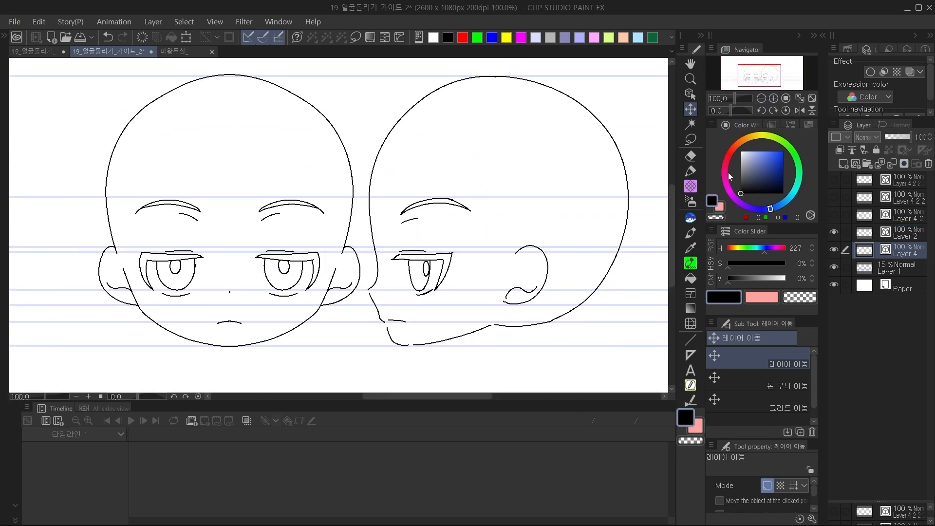
Create a new timeline named Timeline 1 with a frame rate of 24 fps and enlarge the timeline area.
left_click(762, 98)
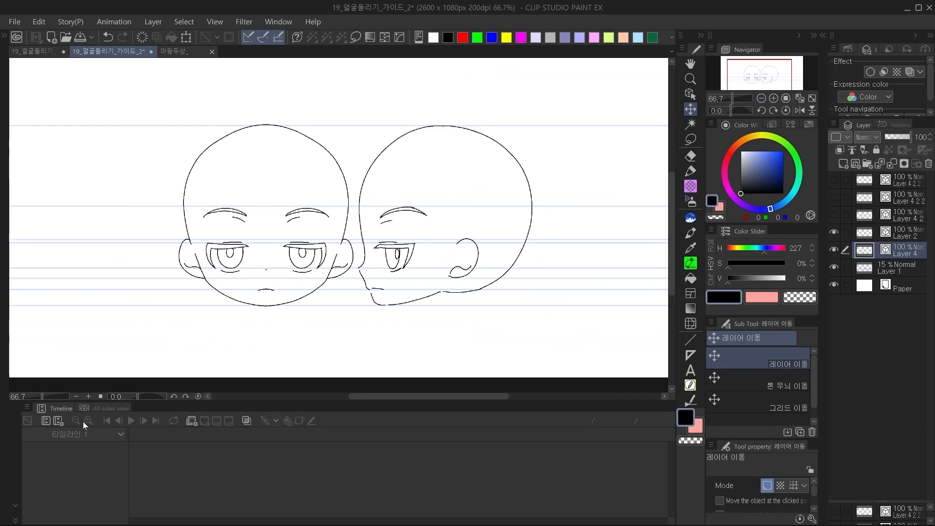
left_click(58, 421)
left_click_drag(518, 116, 333, 177)
left_click(317, 224)
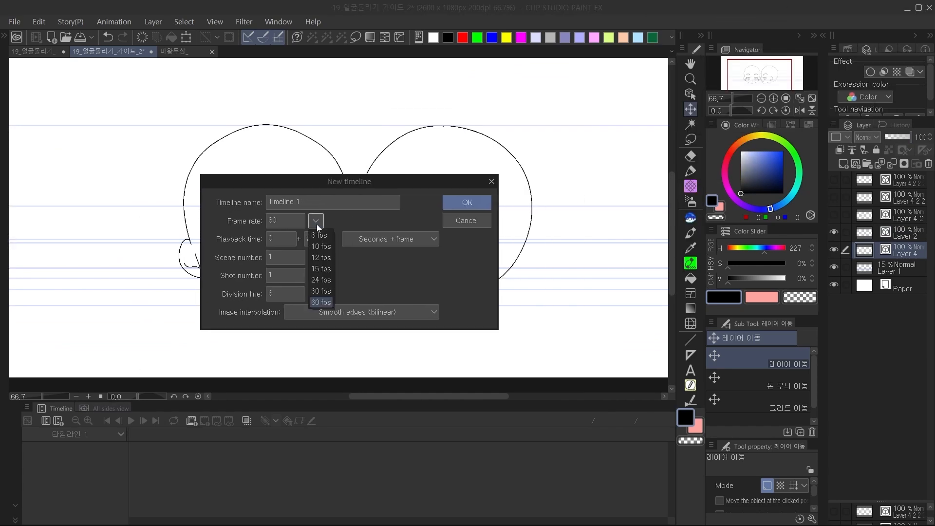
left_click(326, 282)
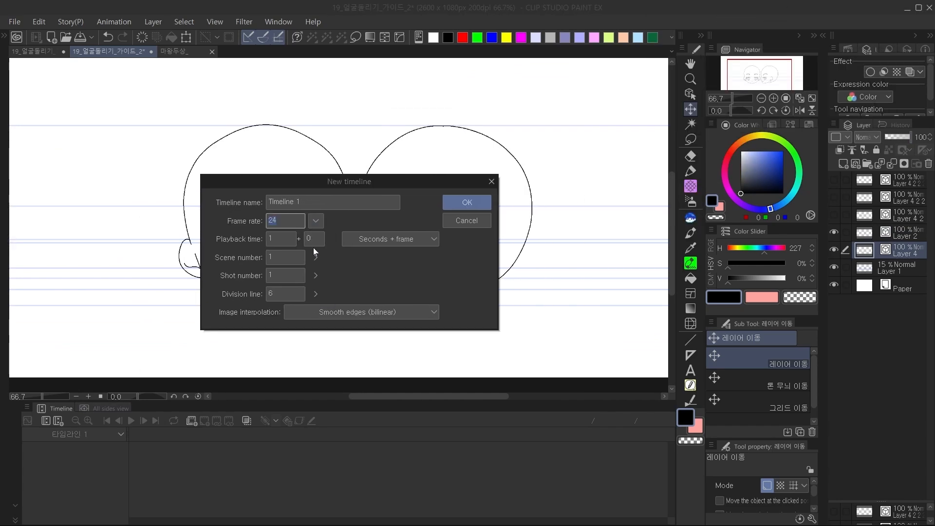
left_click(467, 202)
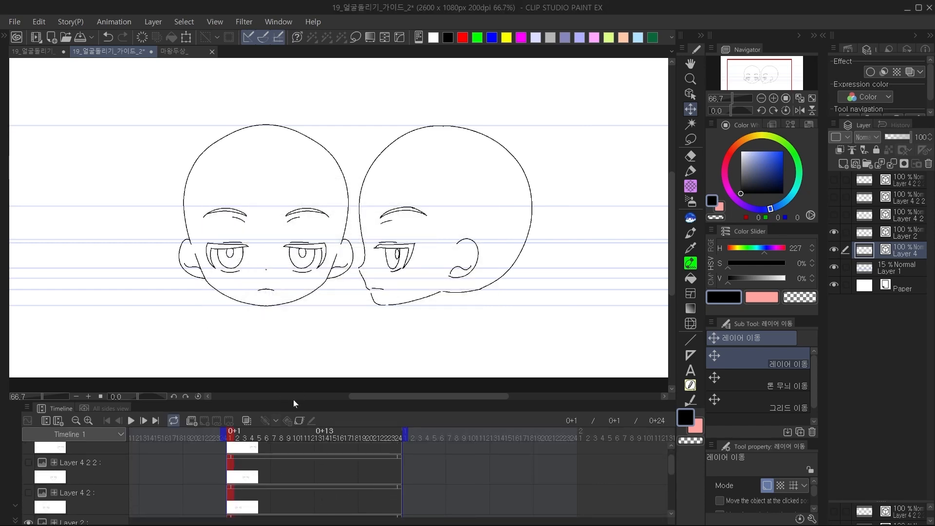
left_click_drag(294, 405, 294, 367)
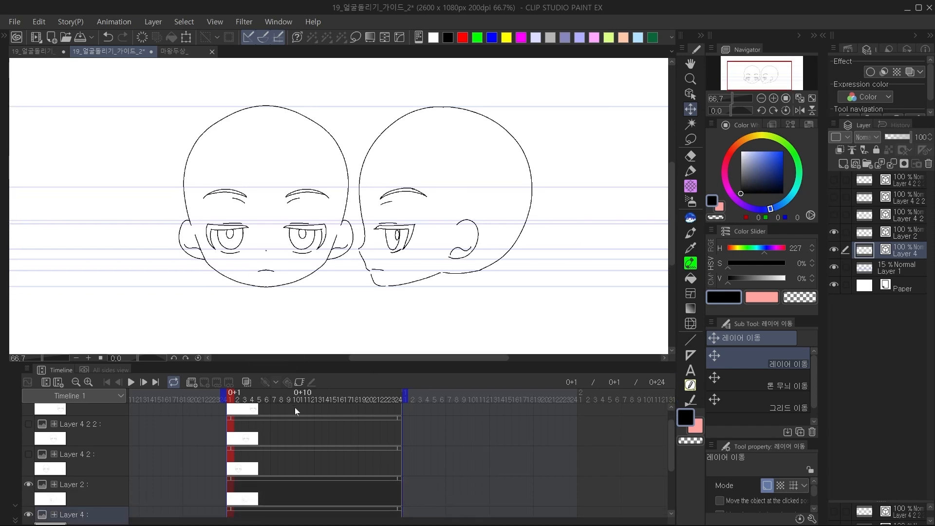
Identify Layer 2 by toggling its visibility, select it, and move the side-view head horizontally over the front-view head.
left_click(837, 236)
left_click(837, 236)
left_click(875, 237)
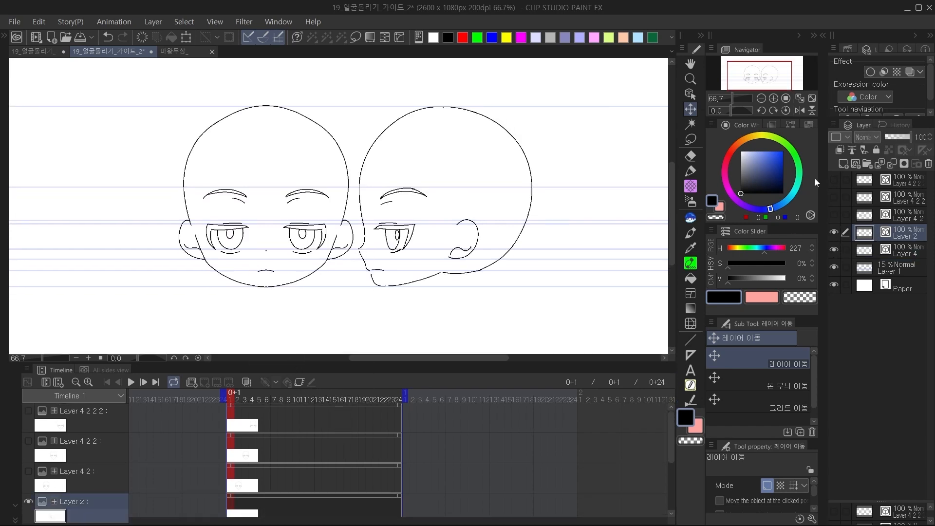
left_click_drag(490, 254, 315, 300)
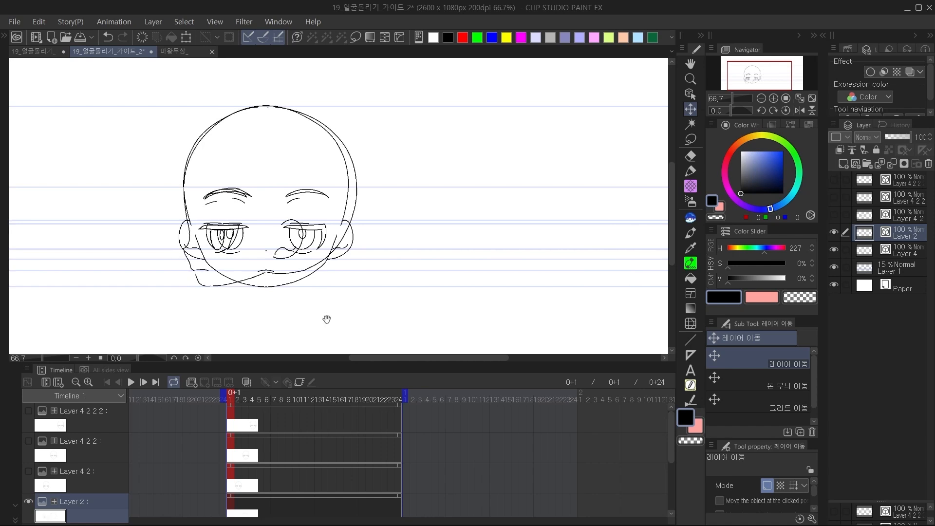
left_click_drag(391, 287, 485, 280)
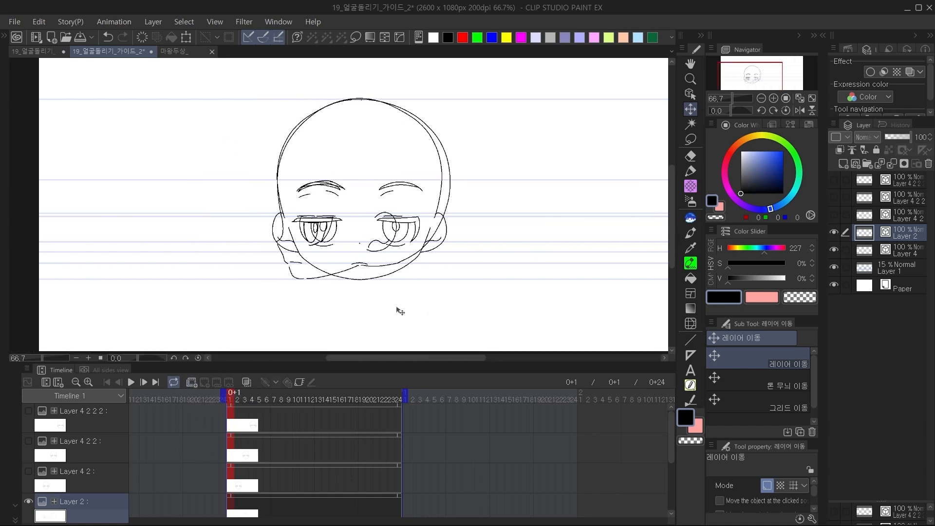
Create an animation folder above the guides and place Layer 2 and Layer 4 inside it.
left_click(194, 382)
left_click(881, 253)
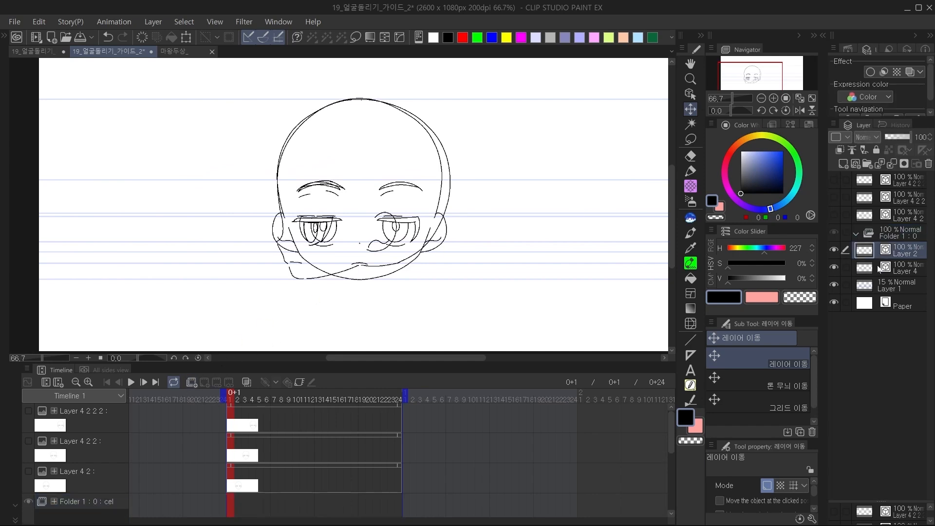
left_click_drag(881, 252, 887, 234)
left_click(885, 269)
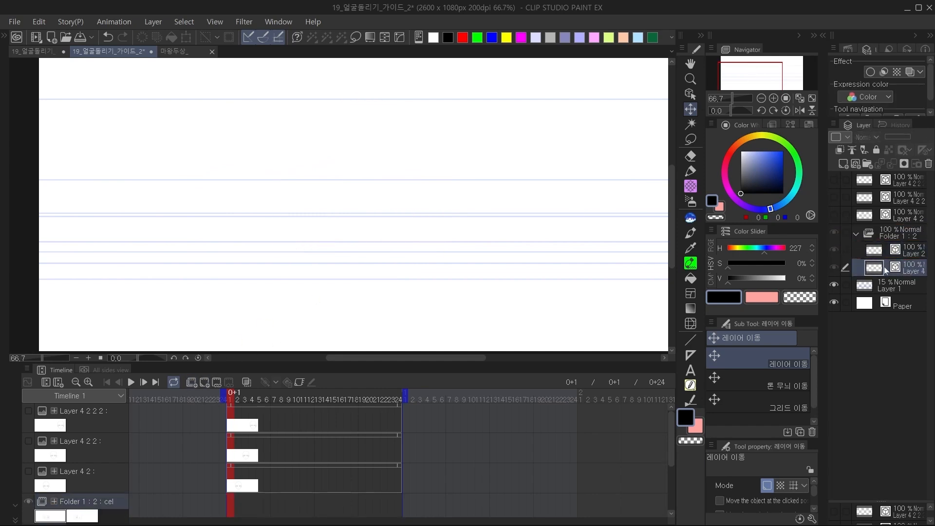
Assign the Layer 4 cel to frame 1 and the Layer 2 cel to frame 4, extending the folder's clip to frame 24.
scroll(244, 480, "down", 2)
right_click(232, 466)
left_click(245, 215)
left_click(250, 463)
right_click(250, 463)
left_click(266, 234)
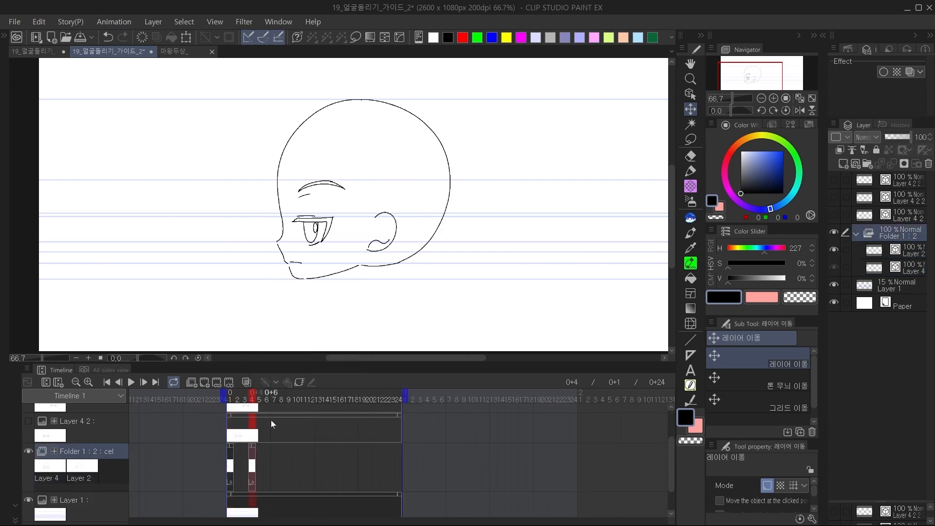
key("ctrl+z")
left_click_drag(234, 449, 404, 450)
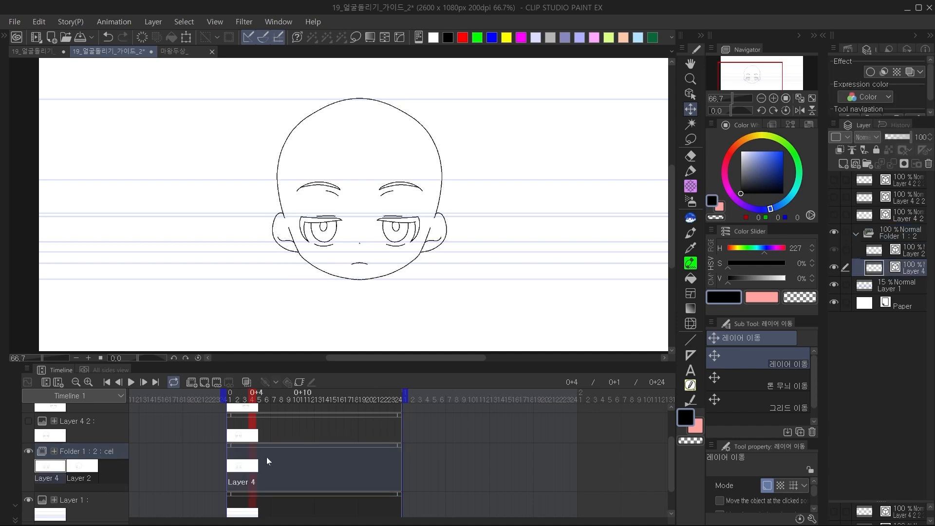
right_click(259, 457)
left_click(282, 232)
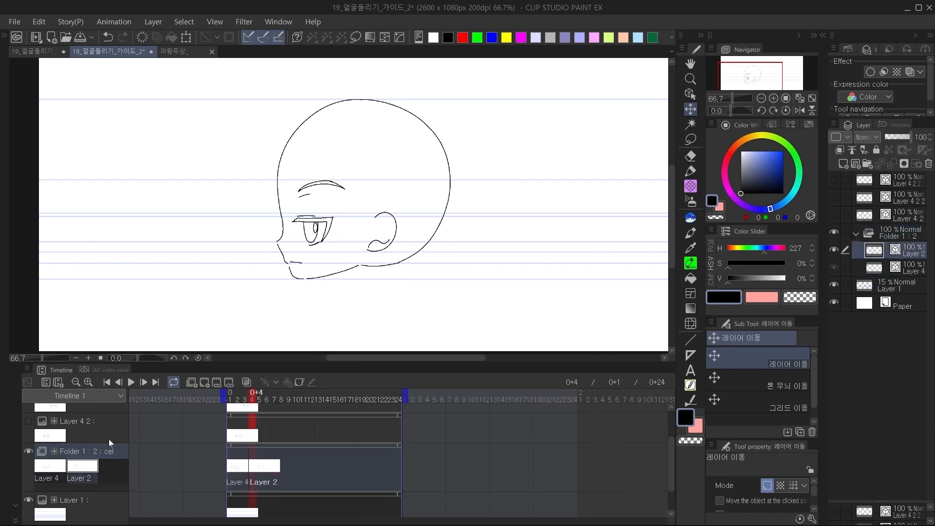
Rename the animation cels as 1 and 2 in timeline order and move cel 2 to frame 13.
right_click(110, 439)
mouse_move(201, 290)
left_click(328, 364)
left_click_drag(252, 477, 318, 471)
Write a circled 1 below the front view on cel 1 and a circled 2 below the side view on cel 2.
left_click_drag(298, 400, 230, 459)
left_click(876, 288)
left_click(877, 269)
key("p")
mouse_move(361, 295)
left_mouse_down()
mouse_move(364, 270)
mouse_move(361, 287)
left_mouse_up()
left_click_drag(361, 268, 366, 295)
left_click(327, 444)
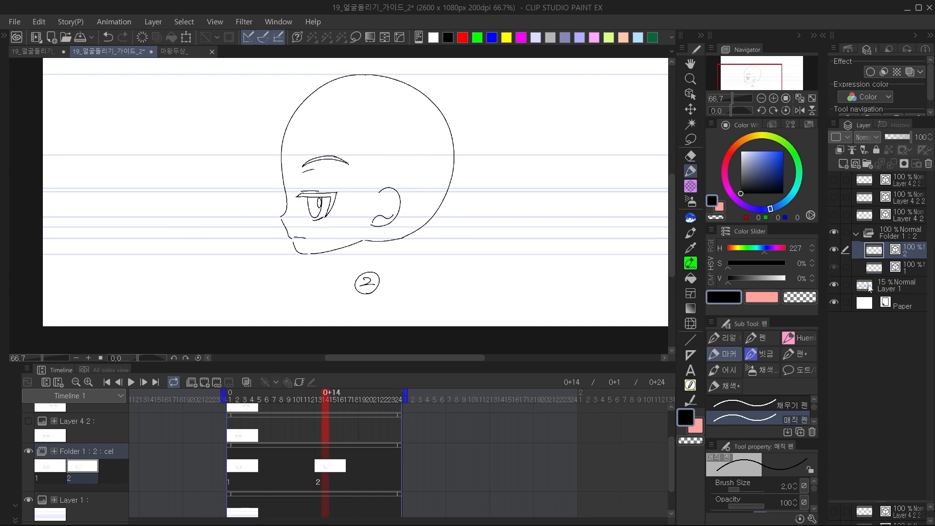
left_click(869, 287)
left_click(835, 285)
left_click(835, 285)
left_click(864, 268)
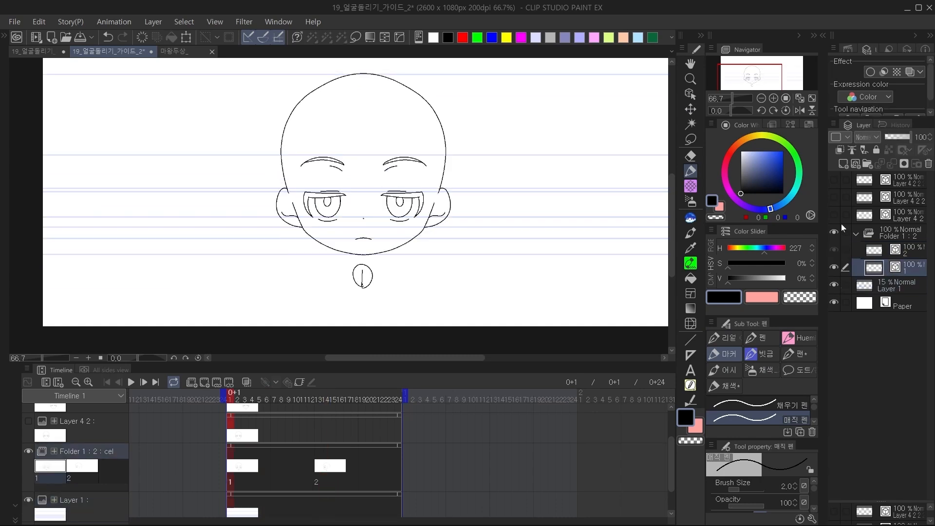
left_click(774, 98)
left_click(774, 98)
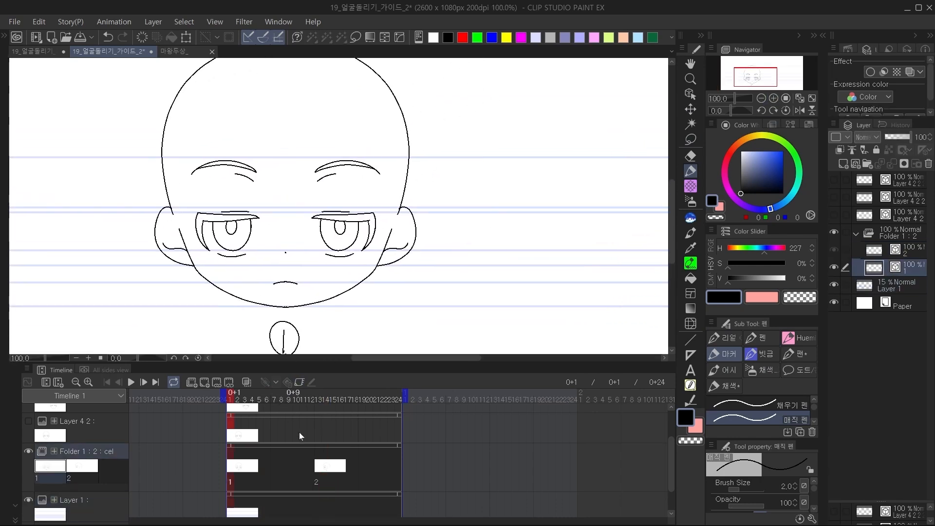
Try marking up the spacing chart between 1 and 2 in the other guide document, undo the marks, and return to 19_얼굴돌리기_가이드_2.
left_click(33, 52)
left_click_drag(364, 254, 439, 299)
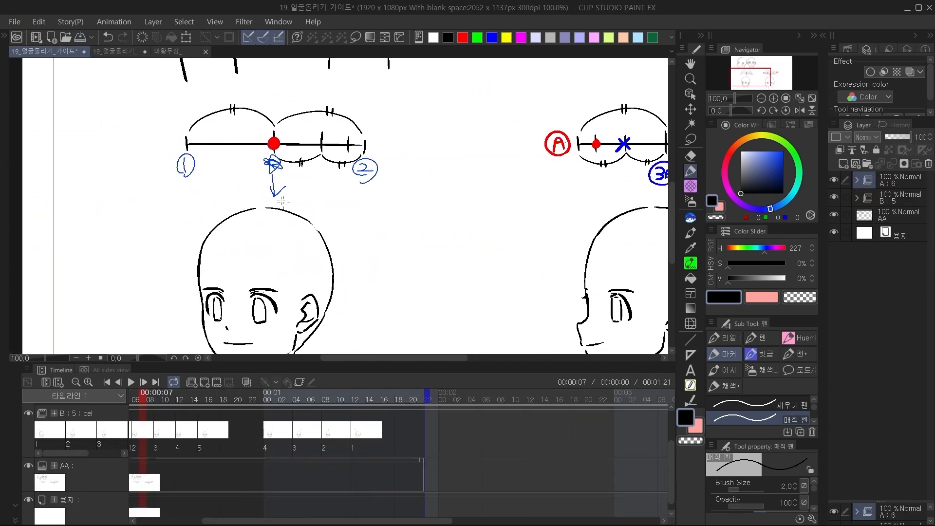
left_click_drag(285, 206, 281, 209)
mouse_move(286, 191)
left_mouse_down()
mouse_move(254, 174)
mouse_move(291, 163)
mouse_move(349, 214)
mouse_move(342, 227)
mouse_move(356, 207)
left_mouse_up()
key("ctrl+z")
key("ctrl+z")
left_click(462, 38)
key("ctrl+z")
key("ctrl+z")
key("ctrl+z")
key("ctrl+z")
left_click(114, 51)
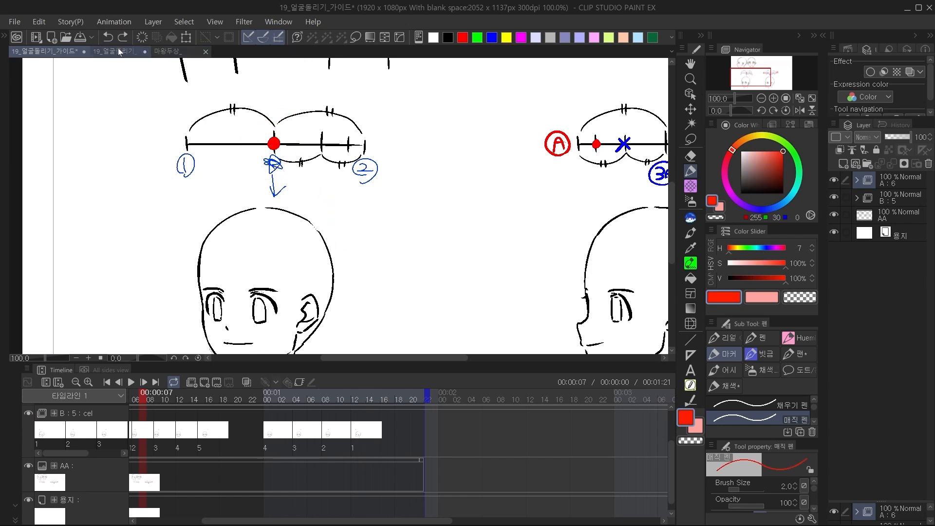
Move cel 2 to frame 19 and add a new blank cel 1a at frame 12 between cels 1 and 2.
scroll(287, 456, "up", 1)
left_click(316, 484)
left_click_drag(317, 484, 363, 484)
left_click(314, 482)
left_click(195, 381)
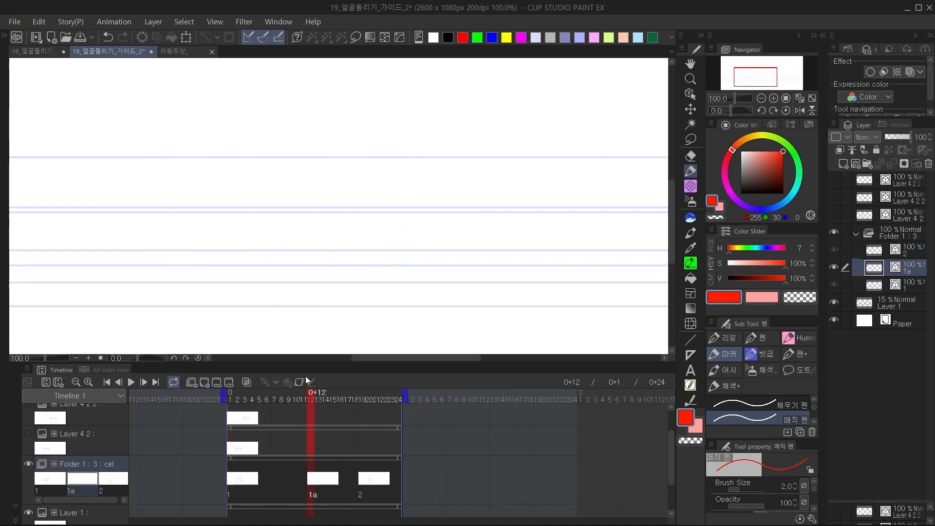
Turn on onion skin so cels 1 and 2 show through while working on cel 1a.
scroll(333, 490, "down", 1)
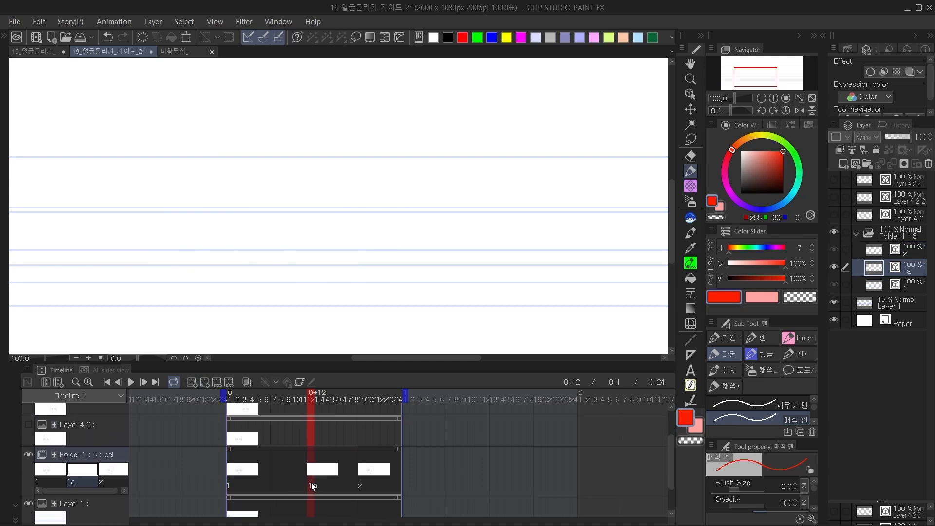
left_click(247, 383)
left_click_drag(495, 239, 571, 219)
left_click(774, 98)
left_click_drag(484, 243, 465, 170)
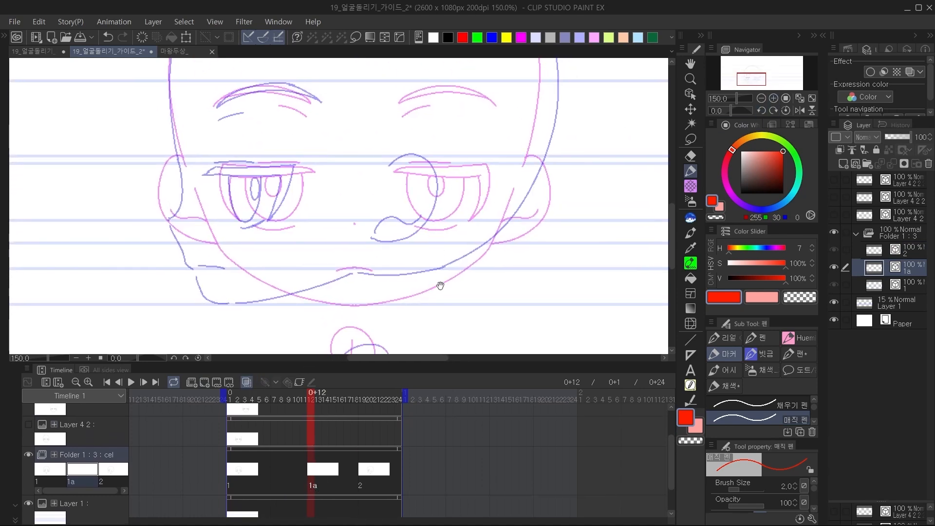
mouse_move(435, 285)
left_mouse_down()
mouse_move(440, 249)
mouse_move(487, 269)
mouse_move(505, 265)
left_mouse_up()
Set the drawing colour to black and write a circled 3 below the heads on cel 1a.
key("d")
key("e")
key("p")
left_click_drag(368, 291, 388, 303)
left_click_drag(364, 310, 387, 308)
mouse_move(366, 321)
left_mouse_down()
mouse_move(357, 286)
mouse_move(377, 325)
left_mouse_up()
Sketch a diagram below the heads with brackets labelled circled 1 and 2, a zigzag between them, and an arrow to the circled 3.
left_click_drag(404, 134, 395, 201)
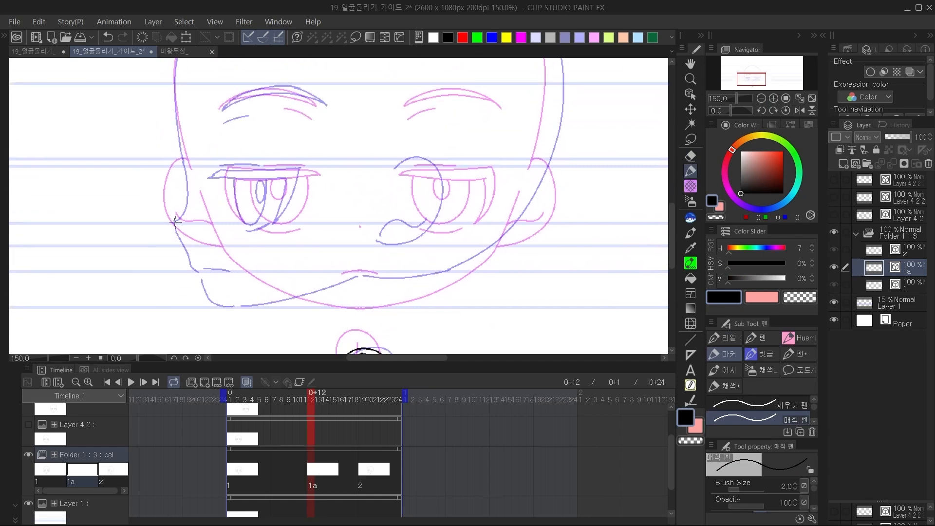
key("ctrl+z")
key("ctrl+z")
left_click_drag(296, 297, 345, 182)
left_click_drag(215, 233, 253, 320)
mouse_move(354, 228)
left_mouse_down()
mouse_move(276, 248)
mouse_move(295, 317)
left_mouse_up()
mouse_move(282, 245)
left_mouse_down()
mouse_move(303, 278)
mouse_move(274, 304)
mouse_move(380, 274)
left_mouse_up()
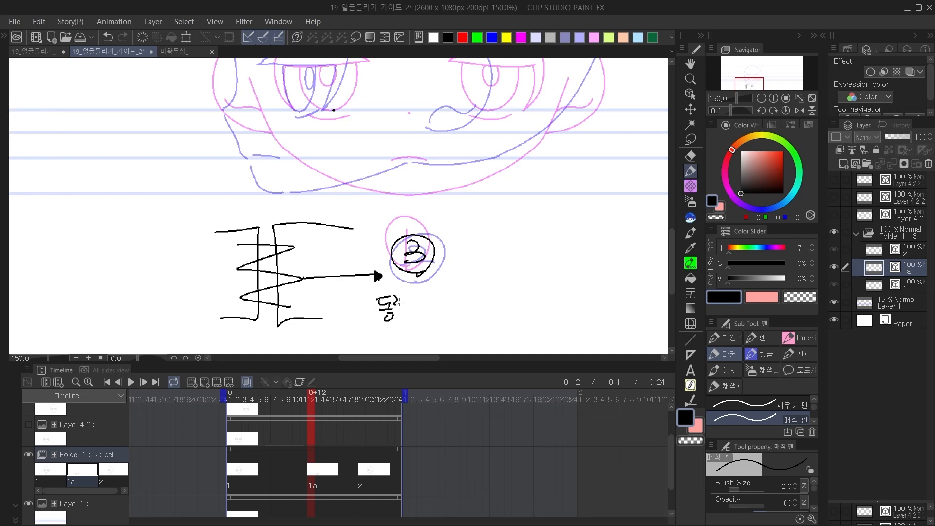
left_click_drag(210, 246, 211, 258)
left_click_drag(220, 247, 219, 249)
mouse_move(317, 246)
left_mouse_down()
mouse_move(341, 252)
mouse_move(312, 253)
mouse_move(338, 242)
left_mouse_up()
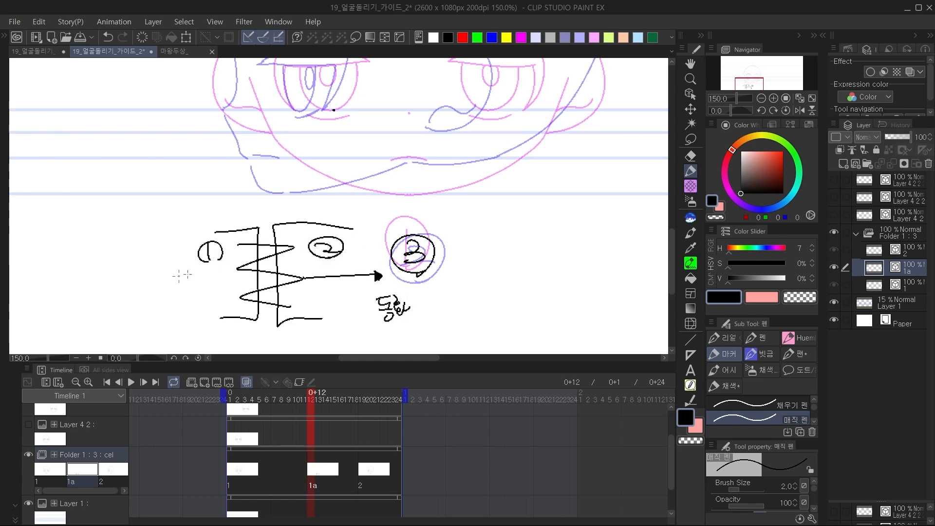
left_click_drag(167, 288, 190, 285)
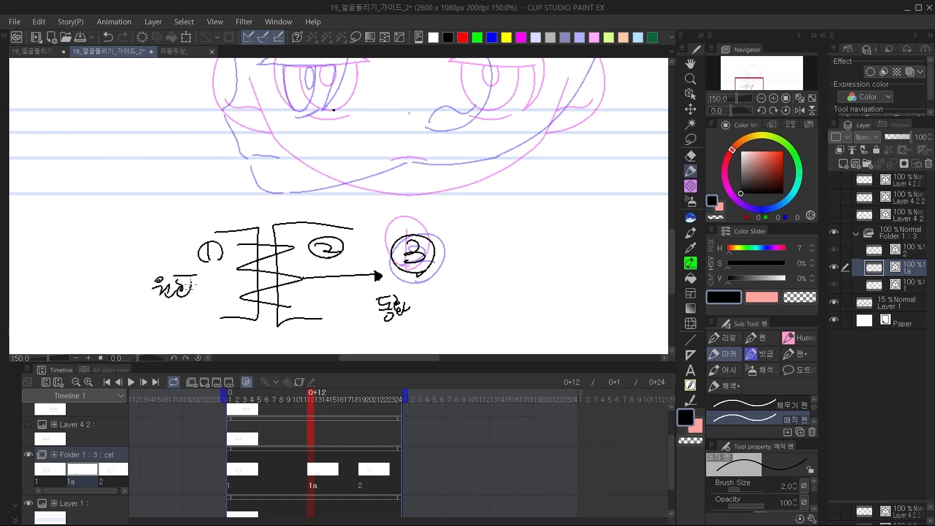
Undo the labels, arrow, zigzag and brackets of the diagram sketched below the heads.
key("ctrl+z")
key("ctrl+z")
key("ctrl+z")
key("ctrl+z")
key("ctrl+z")
key("ctrl+z")
key("ctrl+z")
key("ctrl+z")
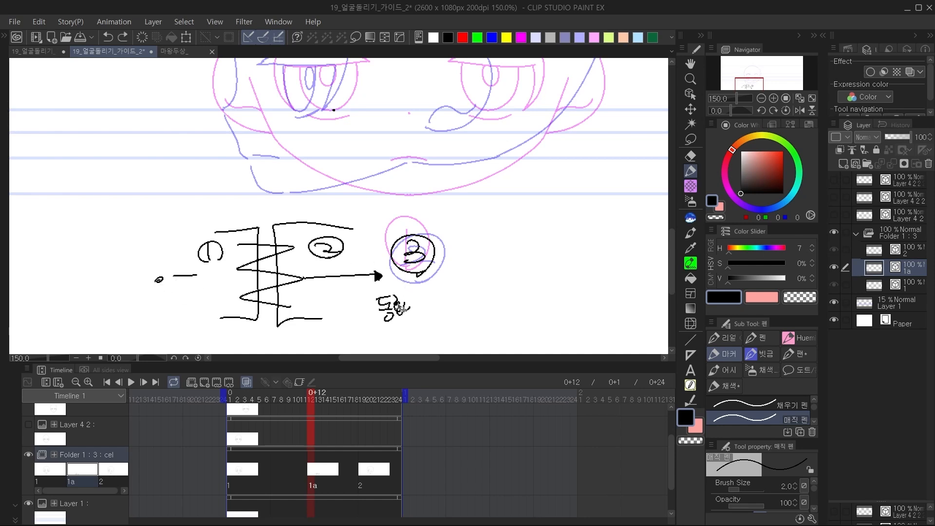
key("ctrl+z")
key("ctrl+z")
key("ctrl+z")
key("ctrl+z")
key("ctrl+z")
key("ctrl+z")
key("ctrl+z")
key("ctrl+z")
key("ctrl+z")
key("ctrl+z")
key("ctrl+z")
key("ctrl+z")
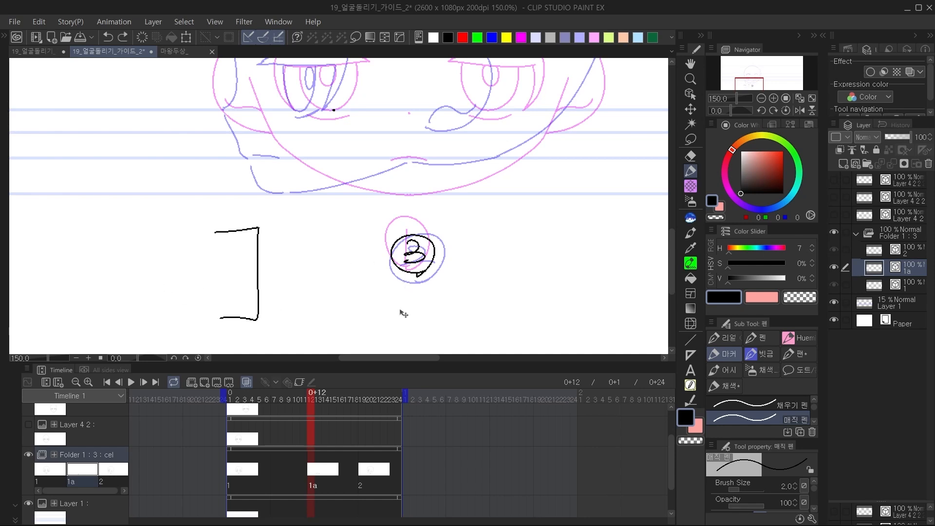
Mirror the canvas view, duplicate cels 1 and 2, and place the copies above the animation folder.
mouse_move(378, 169)
left_mouse_down()
mouse_move(329, 253)
mouse_move(344, 289)
mouse_move(361, 288)
left_mouse_up()
left_click(800, 110)
left_click(774, 99)
left_click_drag(510, 162, 569, 152)
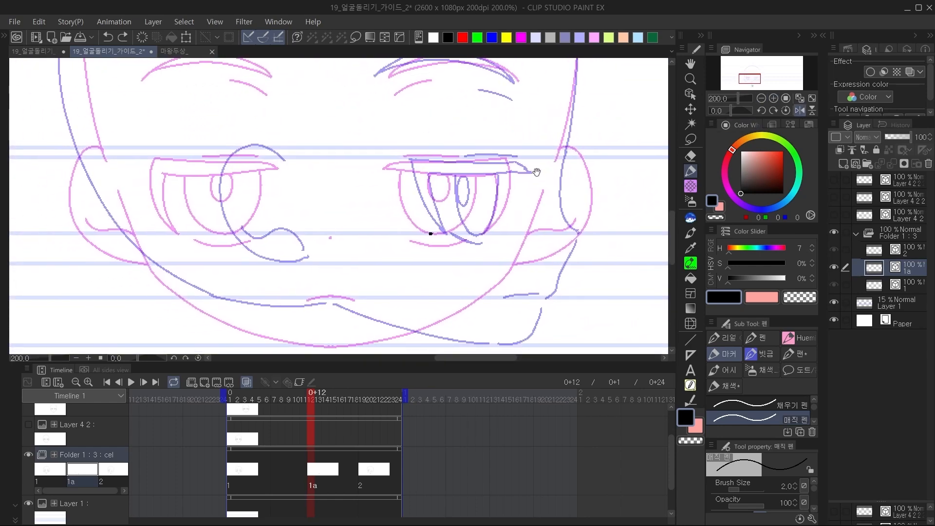
left_click(774, 98)
left_click_drag(626, 145, 523, 151)
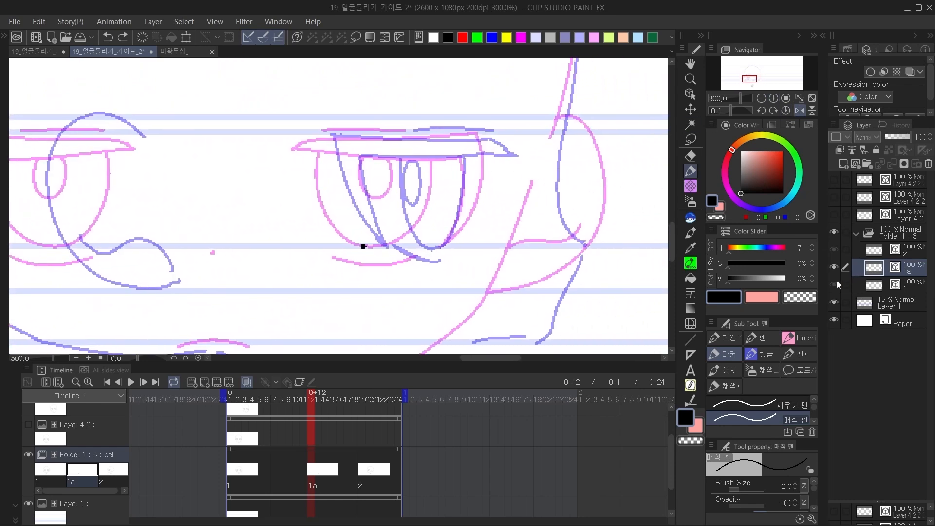
left_click(901, 251)
left_click(904, 284, "shift")
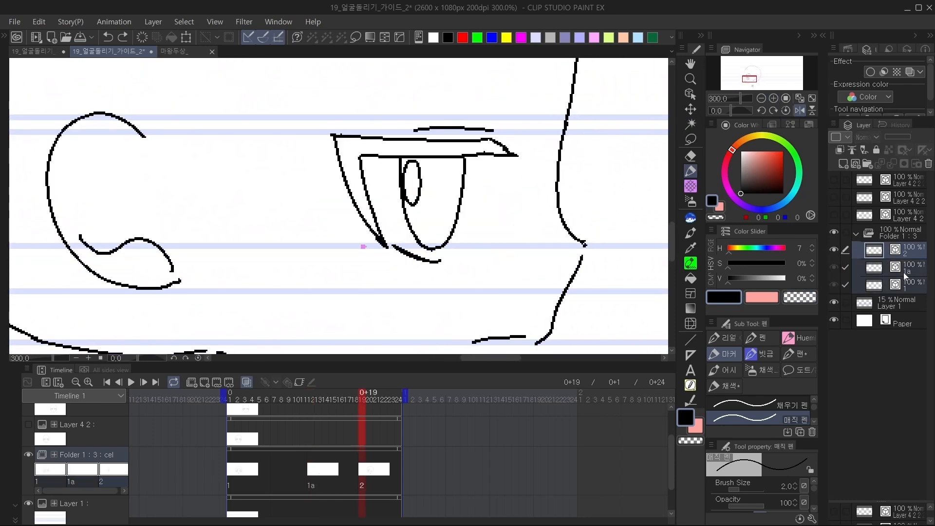
left_click(904, 271)
left_click(907, 253)
left_click(912, 281, "ctrl")
left_click_drag(907, 252, 841, 165)
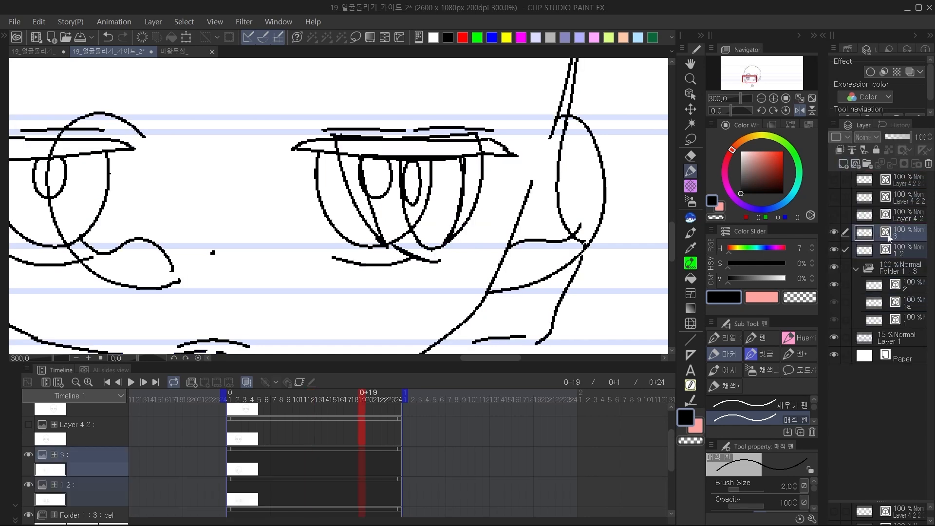
Collapse and hide the animation folder and move both duplicated heads together sideways into the blank area of the page.
left_click(761, 98)
left_click(762, 98)
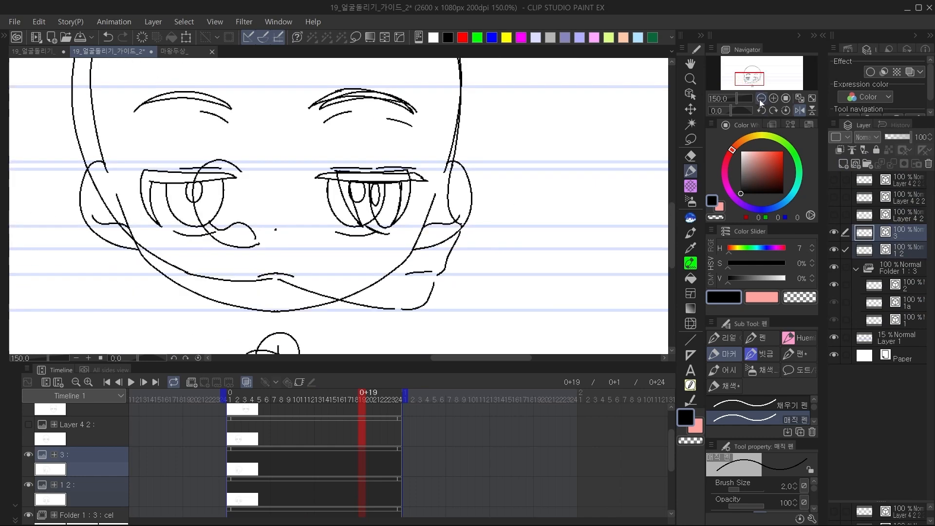
left_click(762, 98)
left_click(691, 109)
mouse_move(606, 168)
left_mouse_down()
mouse_move(486, 247)
mouse_move(518, 230)
left_mouse_up()
key("ctrl+z")
left_click(856, 269)
left_click(835, 268)
left_click(878, 233)
left_click(847, 250)
mouse_move(546, 255)
left_mouse_down()
mouse_move(313, 261)
mouse_move(518, 265)
mouse_move(543, 246)
left_mouse_up()
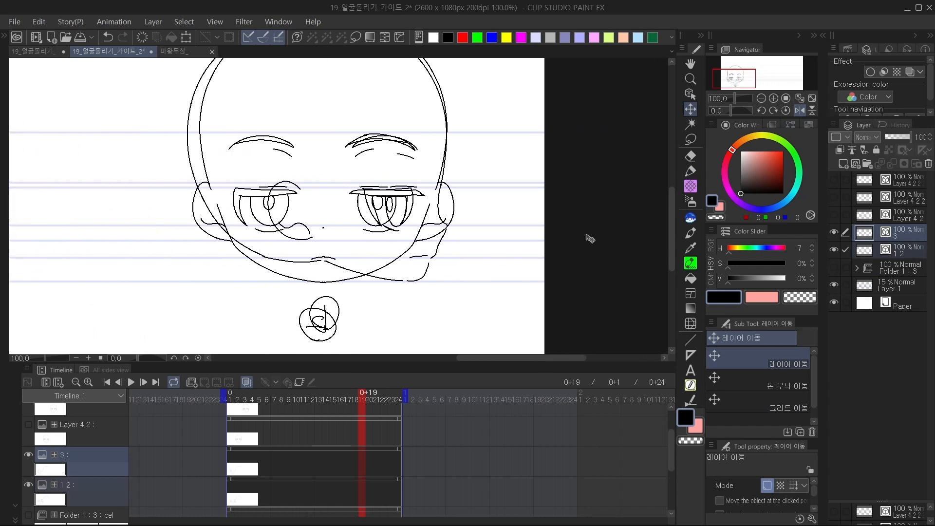
Set layer 1 2 to 51% opacity and layer 3 to 30%, and move layer 3 until its eye overlaps the front-view eye.
left_click(899, 232)
left_click_drag(896, 143, 895, 140)
left_click(875, 247)
left_click(899, 233)
mouse_move(535, 278)
left_mouse_down()
mouse_move(416, 271)
mouse_move(529, 274)
mouse_move(416, 280)
left_mouse_up()
Restore the unmirrored view and add a new layer above the two faded heads for inking the eye with the pen.
left_click(800, 111)
left_click(775, 98)
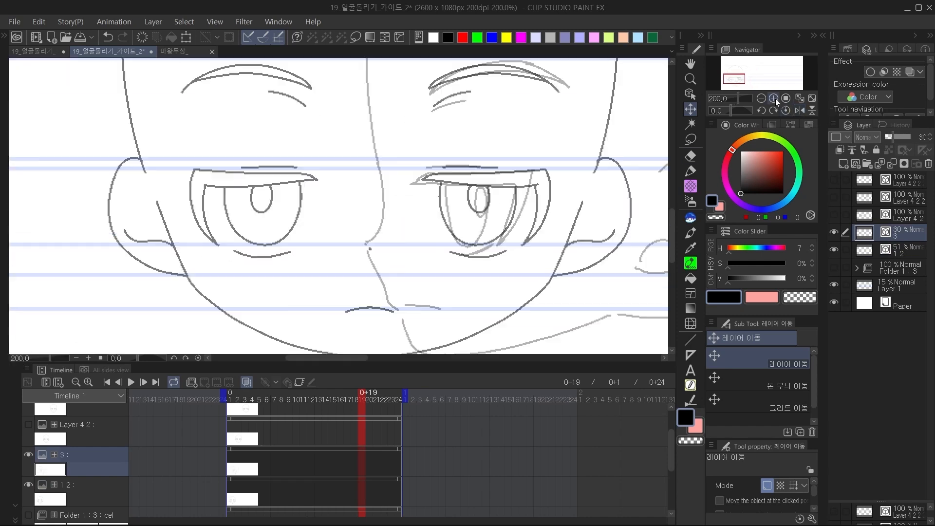
left_click_drag(568, 232, 448, 235)
left_click(855, 164)
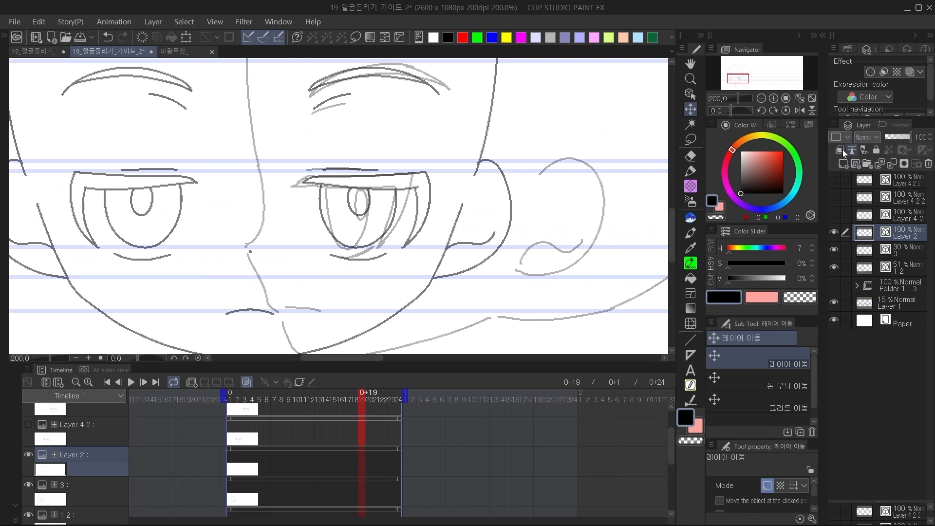
left_click(774, 98)
key("p")
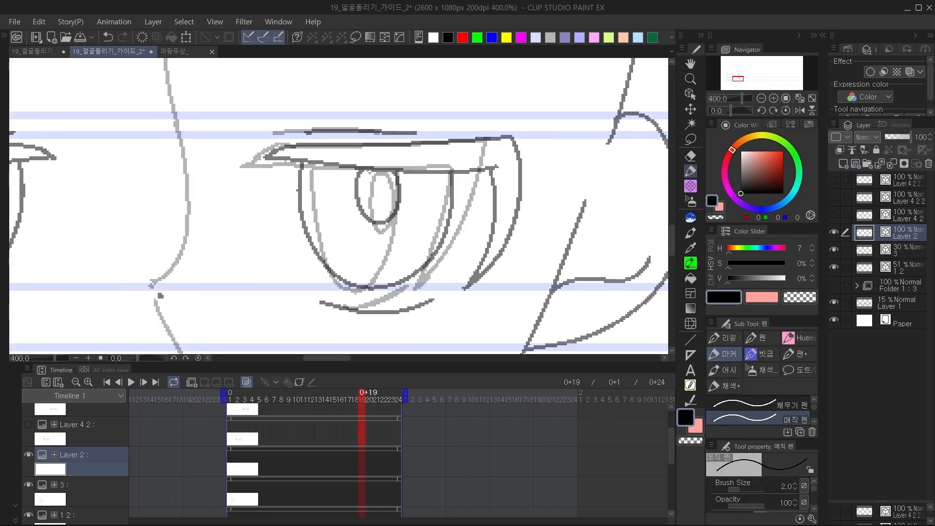
Draw the in-between eye's pupil, the underside of the upper lash and the inner curve of the outer corner between the overlaid eyes.
left_click_drag(370, 171, 376, 168)
key("ctrl+z")
left_click_drag(256, 162, 460, 170)
left_click_drag(460, 260, 346, 226)
left_click_drag(399, 153, 376, 263)
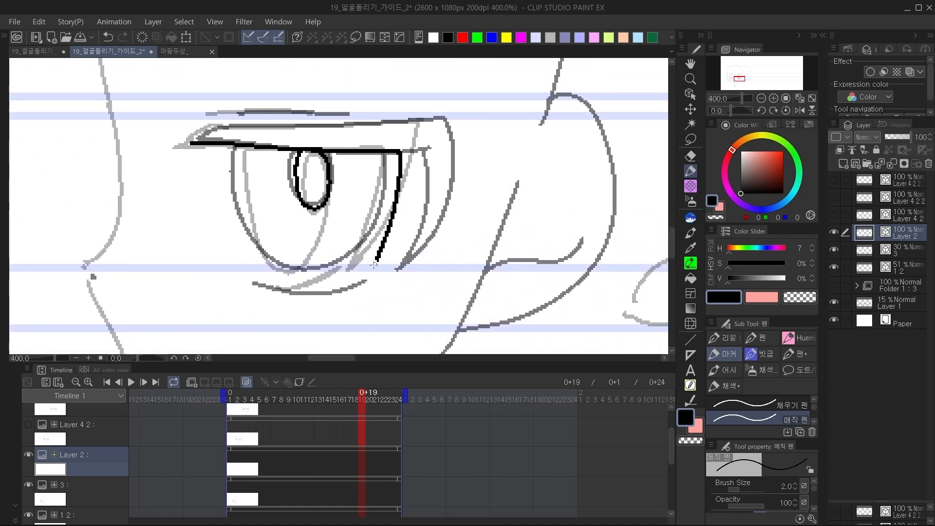
key("ctrl+z")
left_click_drag(402, 153, 371, 270)
Draw the upper lash's top edge, the outer corner curve and the lower lid line of the in-between eye.
mouse_move(191, 141)
left_mouse_down()
mouse_move(216, 126)
mouse_move(431, 116)
left_mouse_up()
key("ctrl+z")
mouse_move(218, 126)
left_mouse_down()
mouse_move(375, 120)
mouse_move(441, 130)
mouse_move(426, 202)
mouse_move(373, 272)
left_mouse_up()
left_click_drag(271, 286, 360, 274)
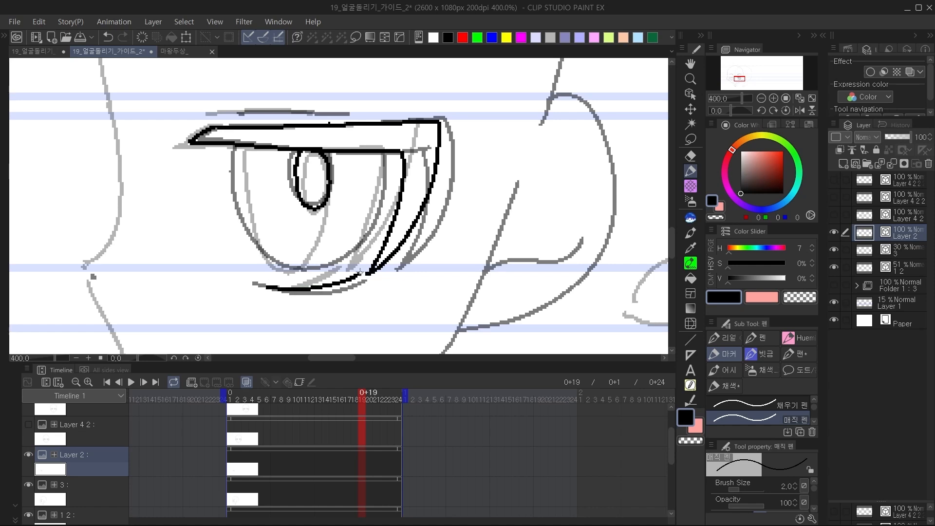
Draw the iris outline and the eyelid crease line of the in-between eye.
mouse_move(237, 147)
left_mouse_down()
mouse_move(243, 200)
mouse_move(298, 270)
mouse_move(357, 162)
left_mouse_up()
left_click_drag(314, 137, 427, 217)
left_click_drag(333, 193, 444, 191)
key("ctrl+z")
Draw the short crease below the in-between eyebrow and the eyebrow's upper curve.
mouse_move(443, 102)
left_mouse_down()
mouse_move(278, 225)
mouse_move(321, 252)
left_mouse_up()
mouse_move(213, 223)
left_mouse_down()
mouse_move(280, 196)
mouse_move(330, 199)
left_mouse_up()
mouse_move(250, 190)
left_mouse_down()
mouse_move(376, 133)
mouse_move(519, 172)
left_mouse_up()
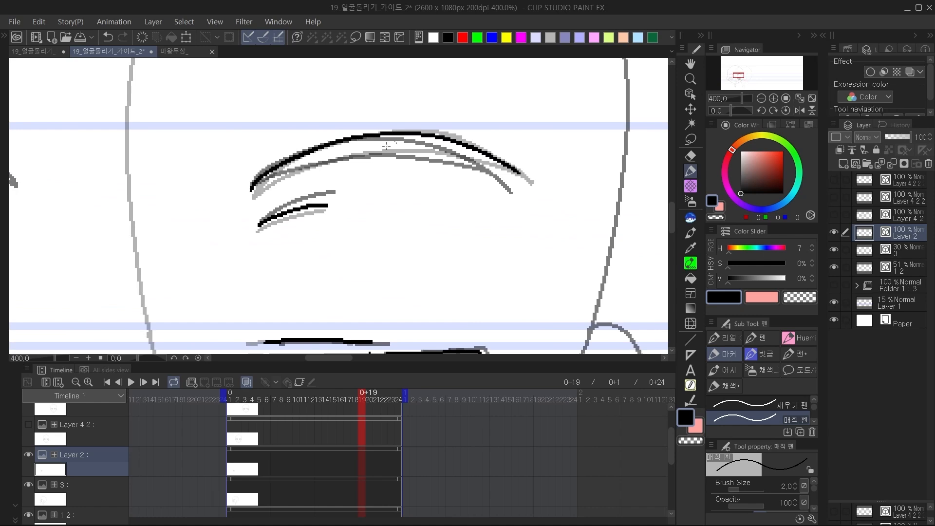
mouse_move(251, 189)
left_mouse_down()
mouse_move(410, 153)
mouse_move(524, 174)
left_mouse_up()
Erase and redraw the eyebrow's outer end and add its lower curve between the two overlaid eyebrows.
key("e")
left_click_drag(469, 146, 521, 169)
key("p")
key("e")
key("p")
left_click_drag(394, 155, 532, 179)
key("e")
key("p")
left_click_drag(448, 140, 520, 183)
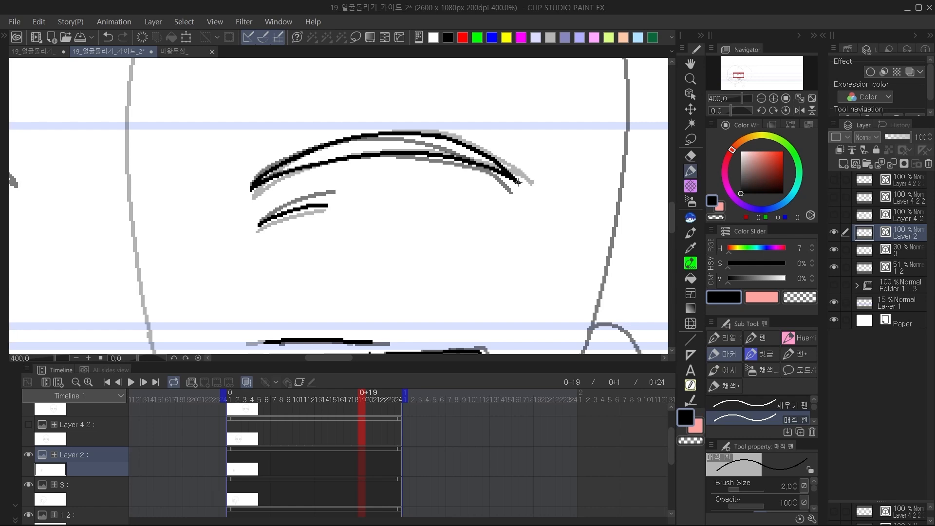
Hide the faded layers 3 and 1 2 and show the animation folder again beside the inked eye and eyebrow.
left_click(762, 99)
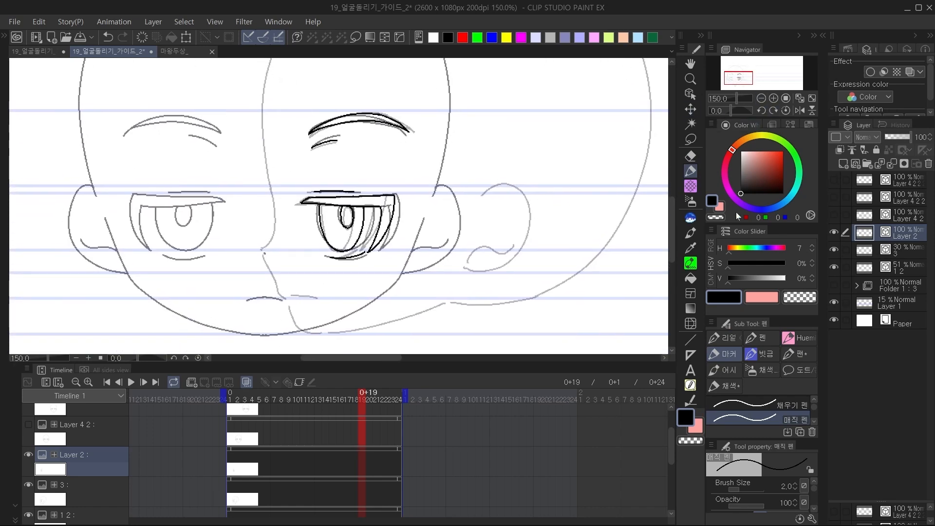
mouse_move(838, 250)
left_mouse_down()
mouse_move(834, 266)
mouse_move(835, 251)
left_mouse_up()
left_click(836, 288)
left_click(836, 287)
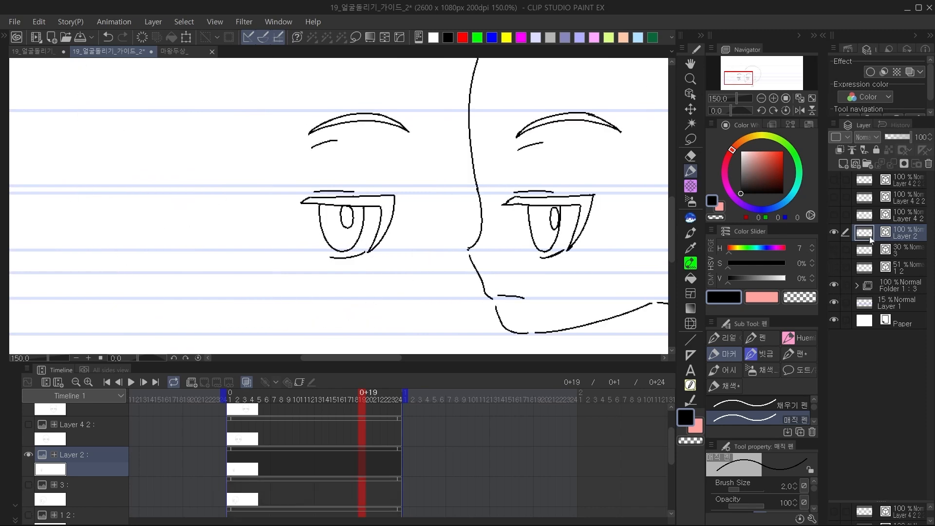
Try to move Layer 2 with the inked eye into the animation folder at cel 1a, and undo the move.
left_click(857, 287)
left_click_drag(901, 238, 913, 312)
left_click(909, 321)
left_click(915, 318)
key("ctrl+z")
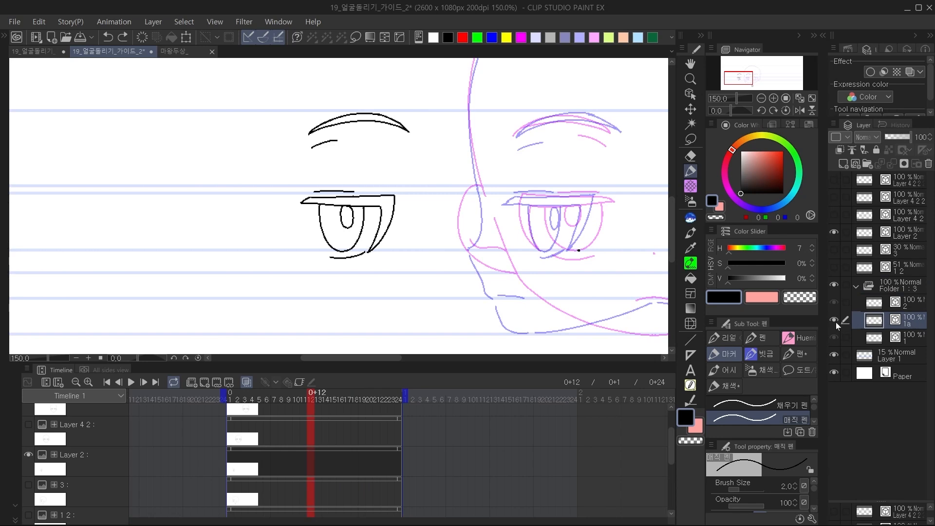
Create a folder inside the animation folder, put layer 1a and a new layer into it, and rename the folder 3.
left_click(904, 237)
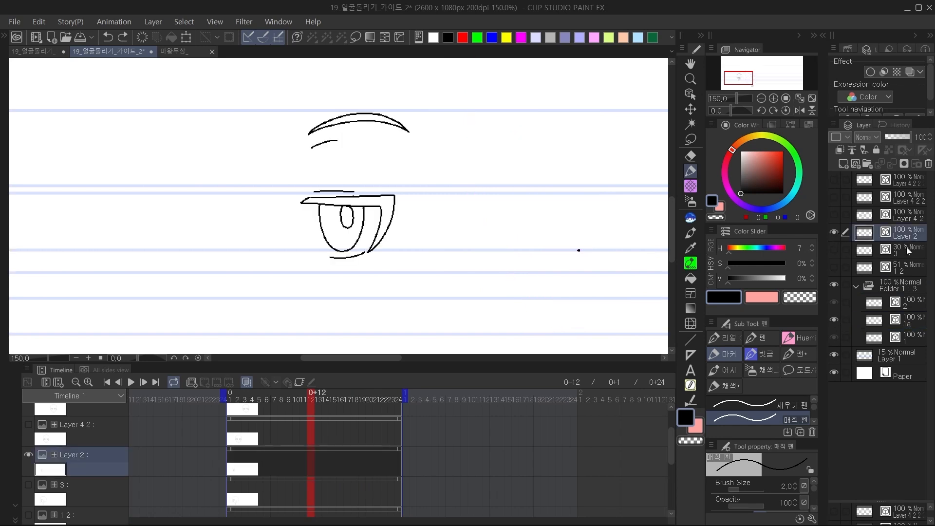
left_click(884, 318)
left_click(875, 164)
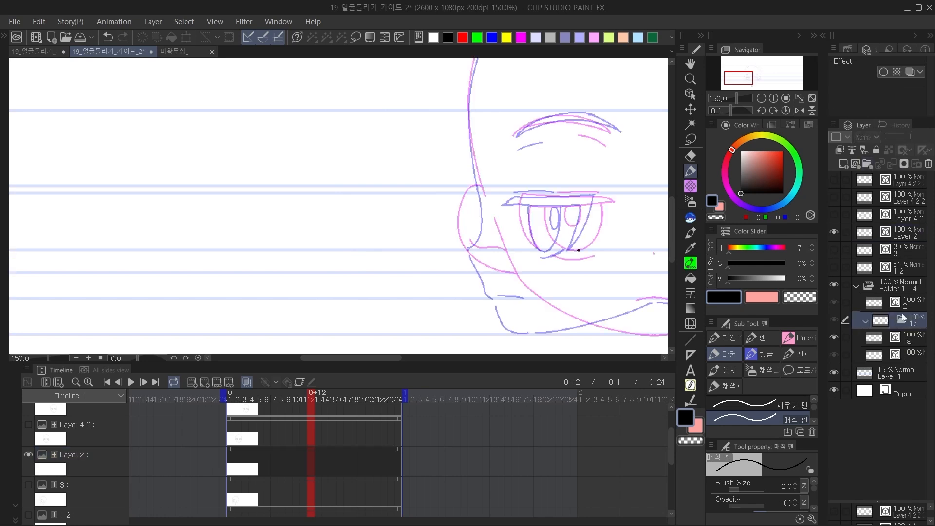
left_click_drag(903, 340, 908, 323)
key("ctrl+shift+n")
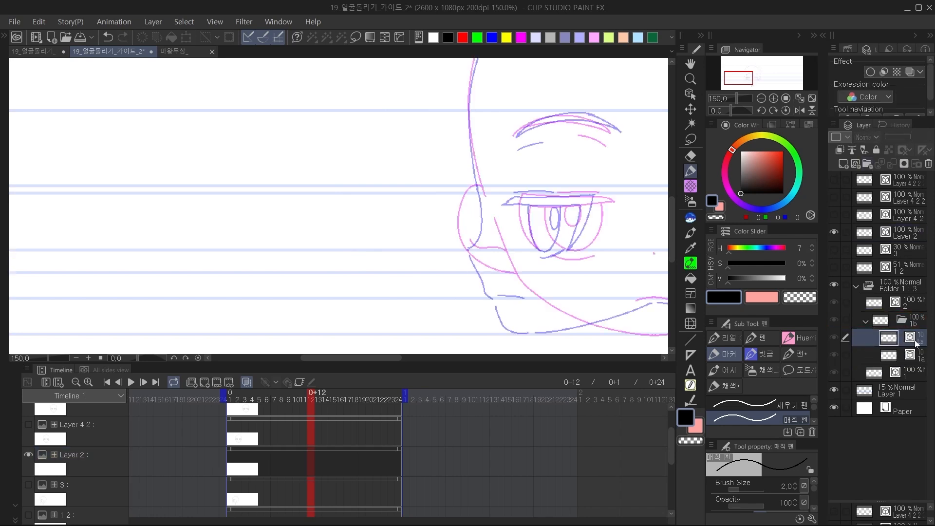
left_click(912, 354)
left_click(916, 323)
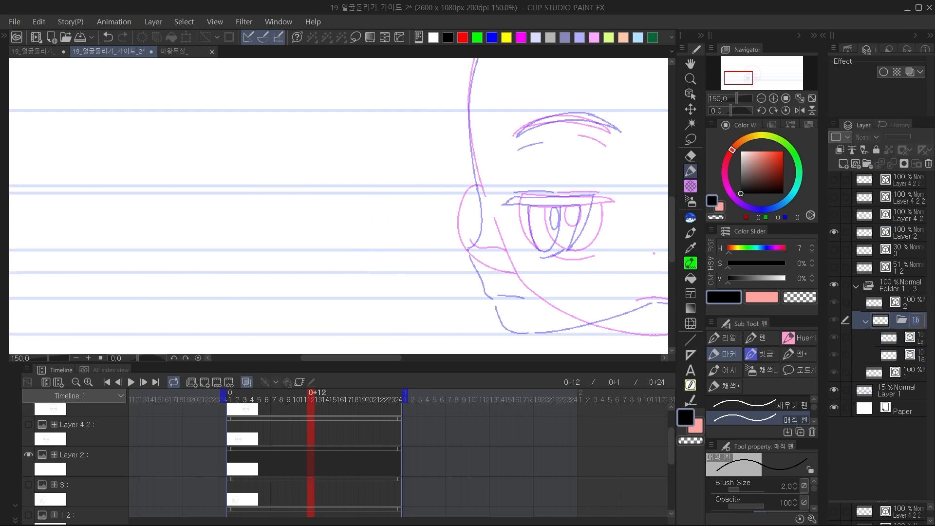
key("Return")
Assign cel 3 to frame 12 of the animation folder's track in place of cel 1a.
left_click_drag(307, 471, 317, 362)
right_click(309, 445)
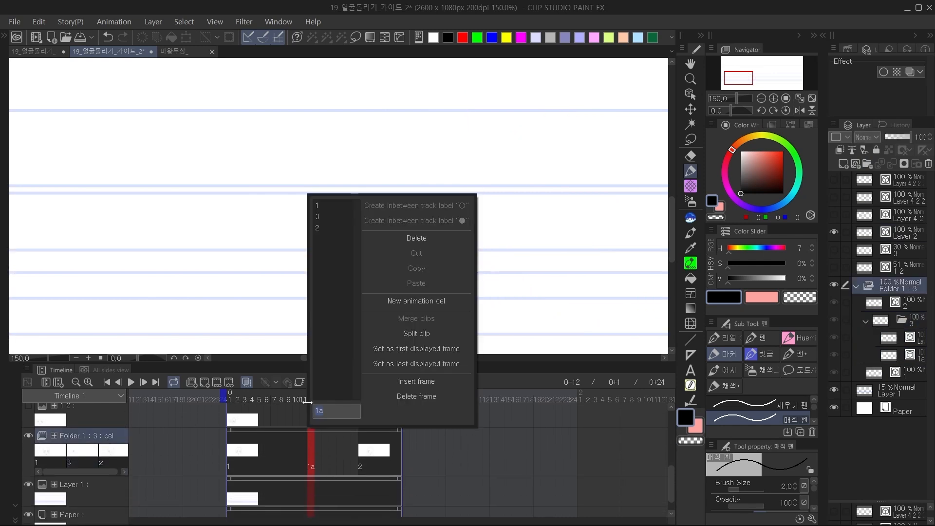
left_click(336, 214)
Flip the view horizontally, lasso the inked eye and eyebrow, and move them onto the front view's eye in the overlaid heads.
left_click_drag(506, 261, 352, 265)
key("e")
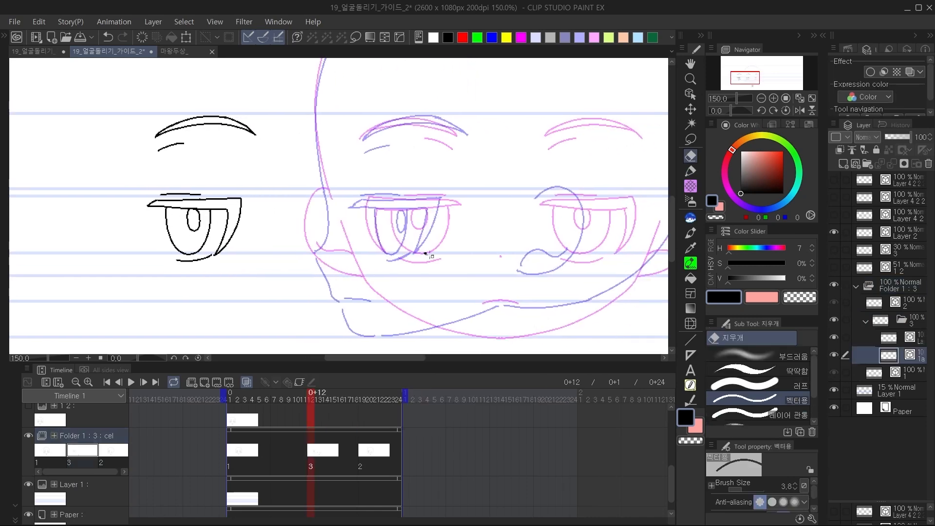
left_click(800, 110)
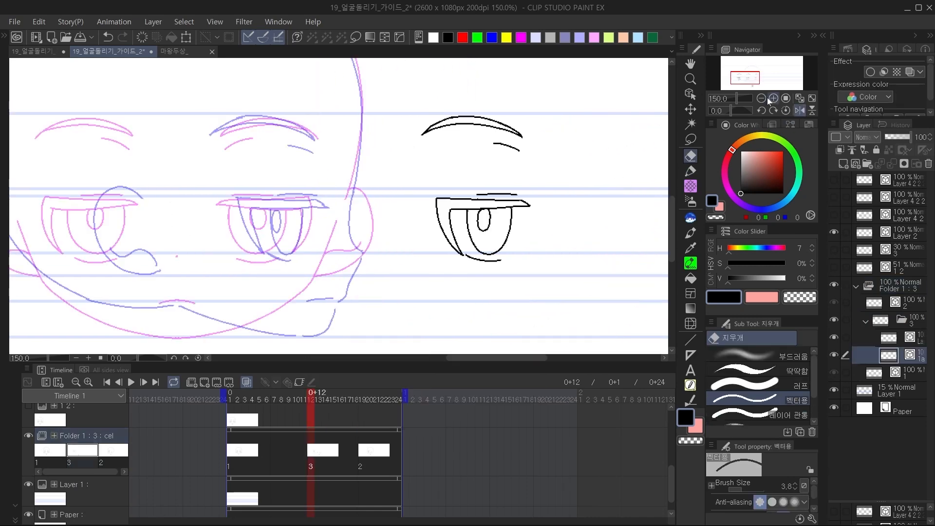
left_click(761, 98)
left_click(690, 139)
mouse_move(500, 120)
left_mouse_down()
mouse_move(385, 144)
mouse_move(536, 243)
left_mouse_up()
left_click(902, 337)
left_click(691, 111)
left_click_drag(556, 289, 304, 292)
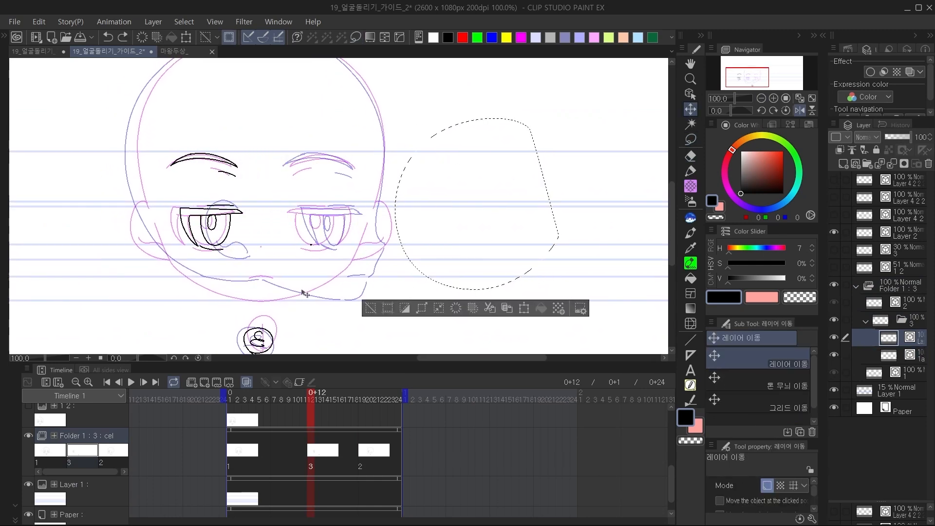
key("ctrl+d")
Check the frames without onion skin, turn it back on, and shift the inked eye and eyebrow toward the centre of the face.
left_click(247, 382)
mouse_move(317, 409)
left_mouse_down()
mouse_move(379, 417)
mouse_move(317, 427)
left_mouse_up()
left_click(247, 382)
mouse_move(320, 286)
left_mouse_down()
mouse_move(366, 294)
mouse_move(361, 277)
left_mouse_up()
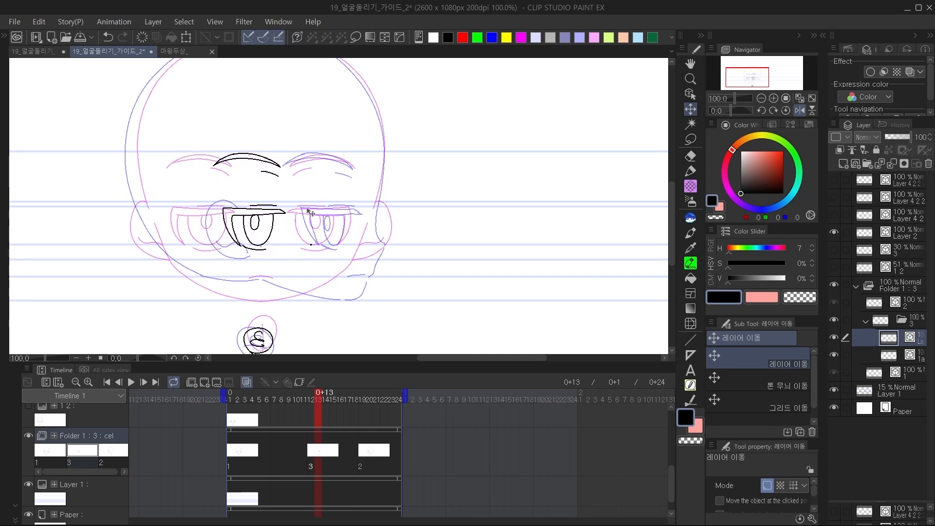
Sketch temporary marks linking the eyes and a centre line down the face, and undo them all.
key("p")
mouse_move(330, 191)
left_mouse_down()
mouse_move(335, 210)
mouse_move(348, 183)
left_mouse_up()
mouse_move(187, 191)
left_mouse_down()
mouse_move(195, 208)
mouse_move(334, 185)
left_mouse_up()
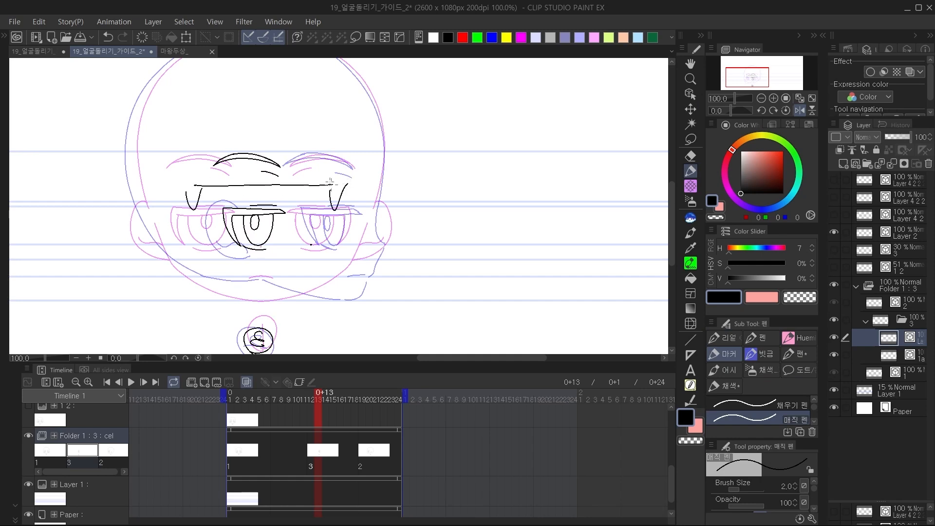
left_click_drag(263, 194, 263, 199)
mouse_move(263, 121)
left_mouse_down()
mouse_move(265, 273)
mouse_move(266, 244)
left_mouse_up()
left_click_drag(258, 157, 261, 250)
key("ctrl+z")
key("ctrl+z")
key("ctrl+z")
key("ctrl+z")
key("ctrl+z")
key("ctrl+z")
key("ctrl+z")
key("ctrl+z")
key("ctrl+z")
key("ctrl+z")
key("ctrl+z")
Unflip the view, compare with cel 1 from frame 13, and mark a dot between the two overlaid chins.
left_click_drag(319, 269, 316, 269)
left_click(800, 111)
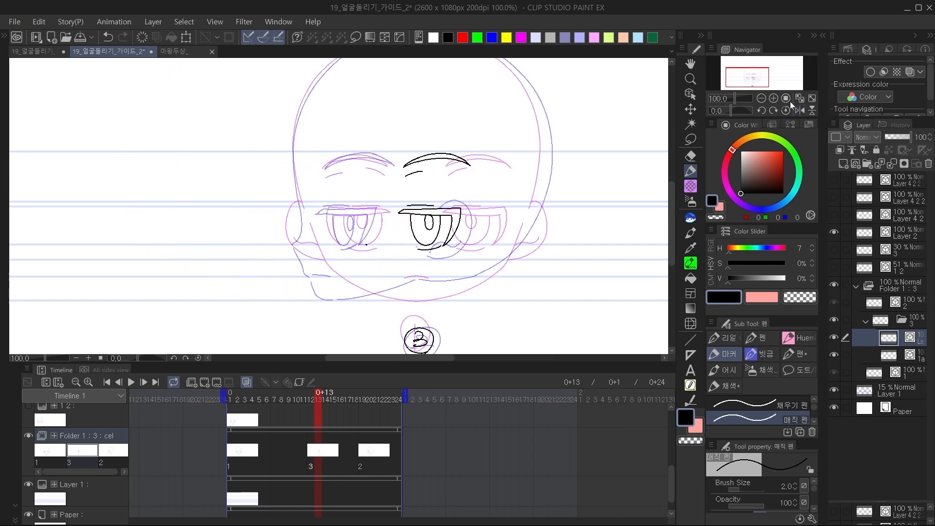
left_click(773, 98)
left_click_drag(564, 186, 452, 179)
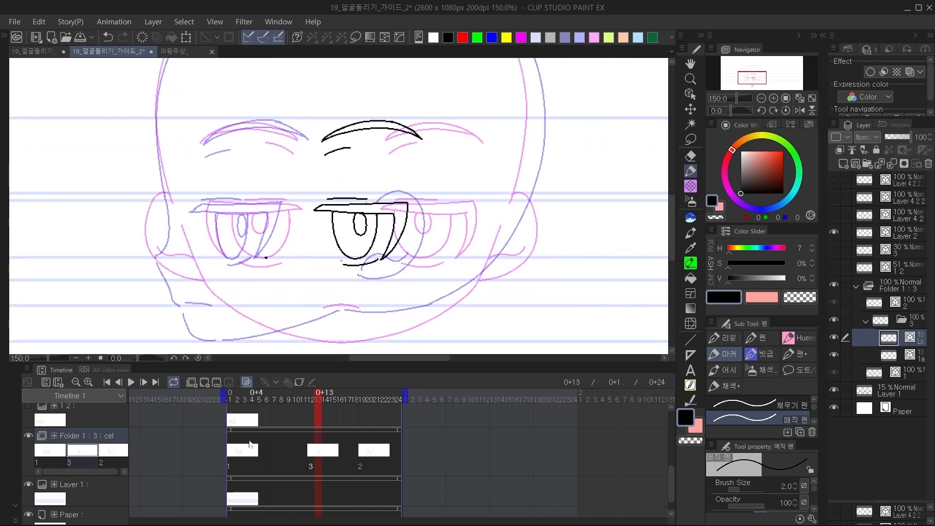
left_click(254, 451)
left_click(319, 399)
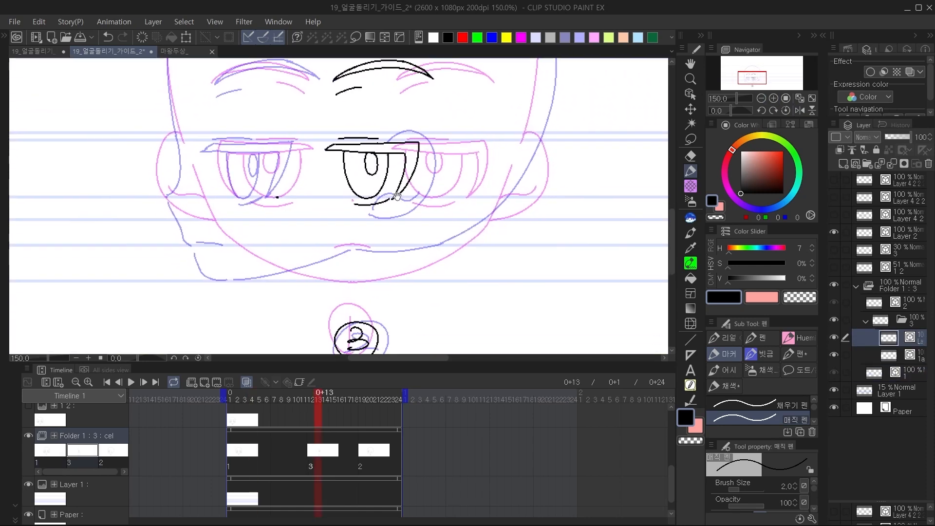
key("ctrl+z")
left_click(294, 277)
Draw the in-between forehead and temple outline on the face side, undoing strokes that stray from the overlaid curves.
mouse_move(347, 278)
left_mouse_down()
mouse_move(317, 307)
mouse_move(326, 338)
left_mouse_up()
left_click_drag(213, 140, 223, 259)
left_click_drag(241, 80, 165, 161)
key("ctrl+z")
key("ctrl+z")
mouse_move(218, 94)
left_mouse_down()
mouse_move(162, 172)
mouse_move(160, 287)
left_mouse_up()
Flip the view and draw the in-between skull outline over the top and down the back between the overlaid head curves.
key("ctrl+z")
left_click_drag(153, 242, 167, 320)
left_click(800, 111)
left_click_drag(462, 129, 548, 165)
mouse_move(548, 133)
left_mouse_down()
mouse_move(484, 98)
mouse_move(343, 106)
left_mouse_up()
key("ctrl+z")
mouse_move(554, 141)
left_mouse_down()
mouse_move(519, 116)
mouse_move(394, 89)
mouse_move(273, 155)
mouse_move(243, 209)
mouse_move(239, 335)
mouse_move(256, 186)
mouse_move(273, 238)
left_mouse_up()
key("ctrl+z")
left_click_drag(245, 181, 259, 217)
left_click_drag(533, 289, 493, 298)
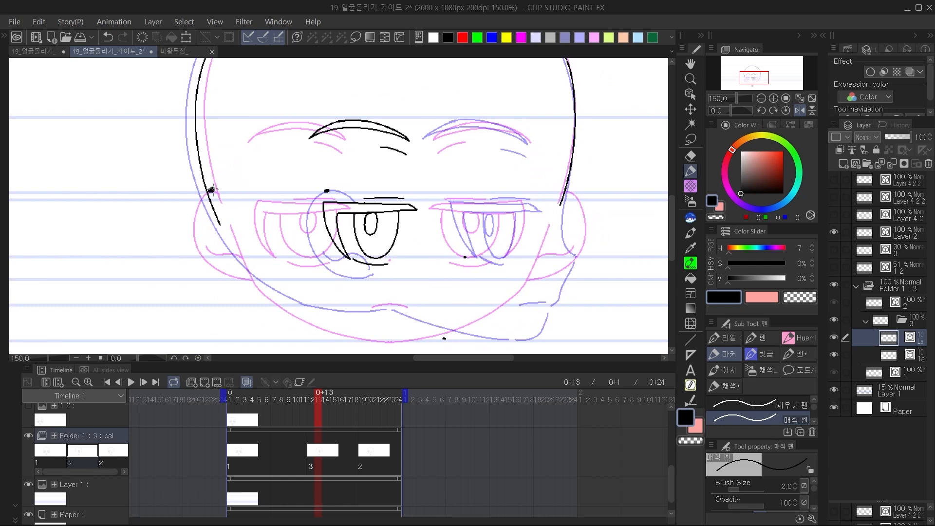
key("ctrl+z")
Draw the in-between ear between the two overlaid ears and the jaw line from the back of the head toward the chin.
mouse_move(280, 192)
left_mouse_down()
mouse_move(258, 194)
mouse_move(288, 278)
mouse_move(311, 280)
mouse_move(291, 257)
mouse_move(309, 267)
mouse_move(268, 250)
left_mouse_up()
key("ctrl+z")
key("ctrl+z")
mouse_move(424, 260)
left_mouse_down()
mouse_move(388, 234)
mouse_move(303, 215)
mouse_move(436, 252)
left_mouse_up()
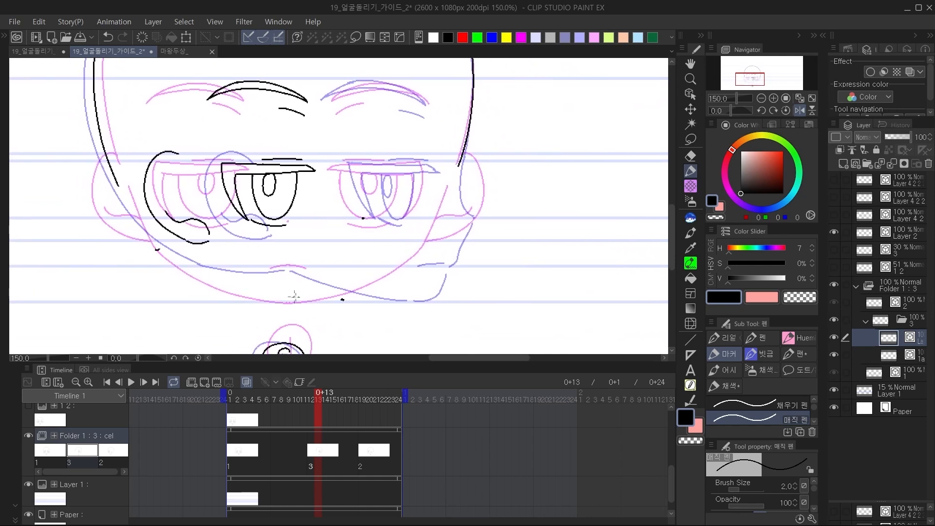
key("ctrl+z")
mouse_move(118, 182)
left_mouse_down()
mouse_move(172, 247)
mouse_move(246, 282)
left_mouse_up()
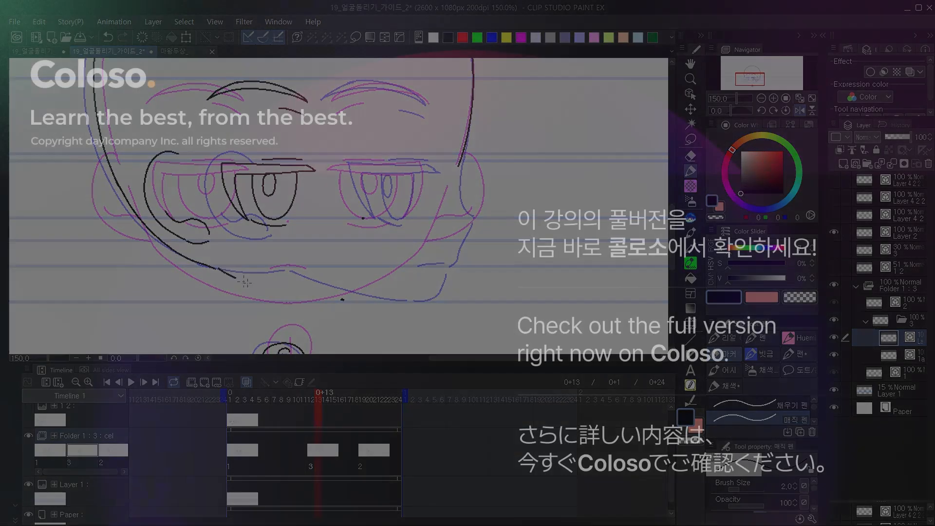